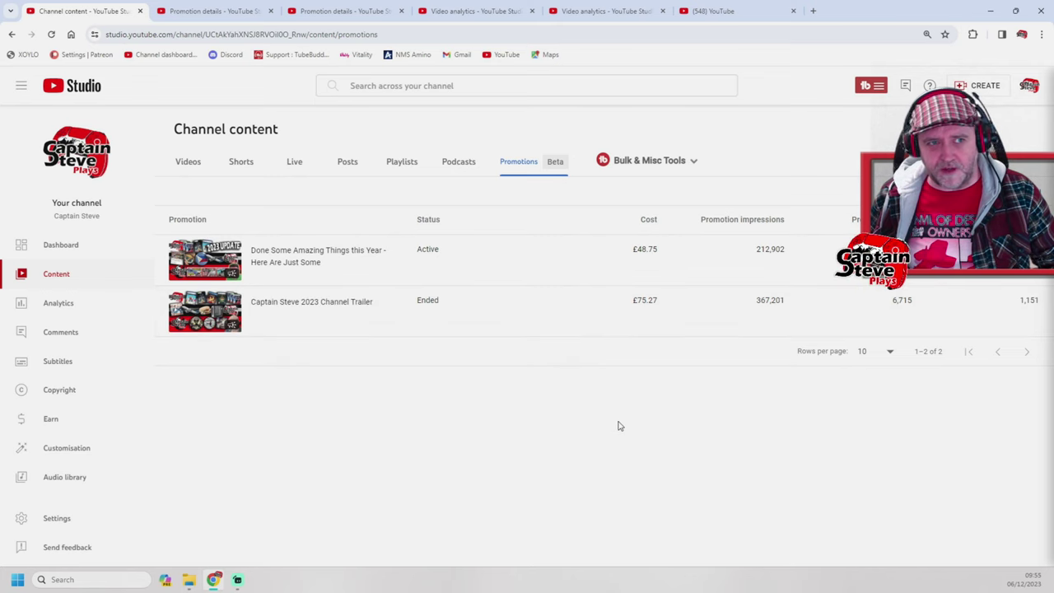
click(59, 280)
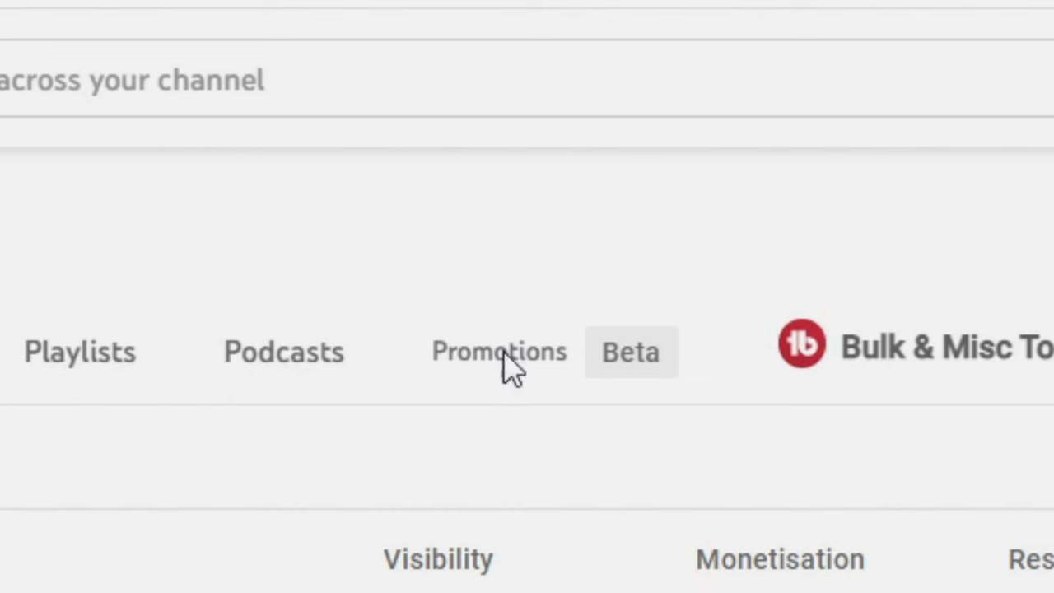
click(520, 166)
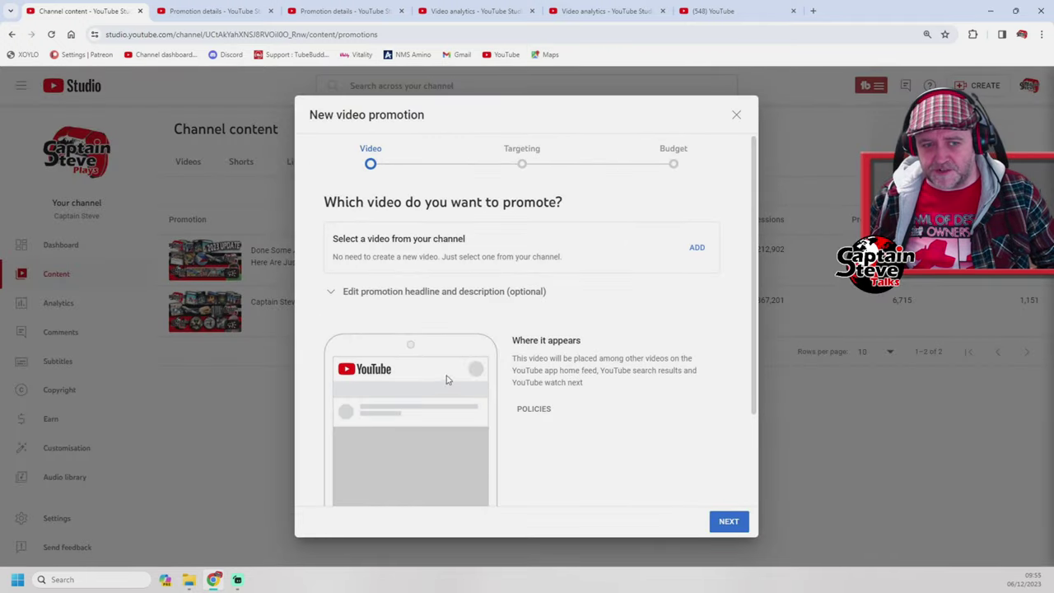
scroll(447, 380, down, 3)
scroll(447, 379, up, 3)
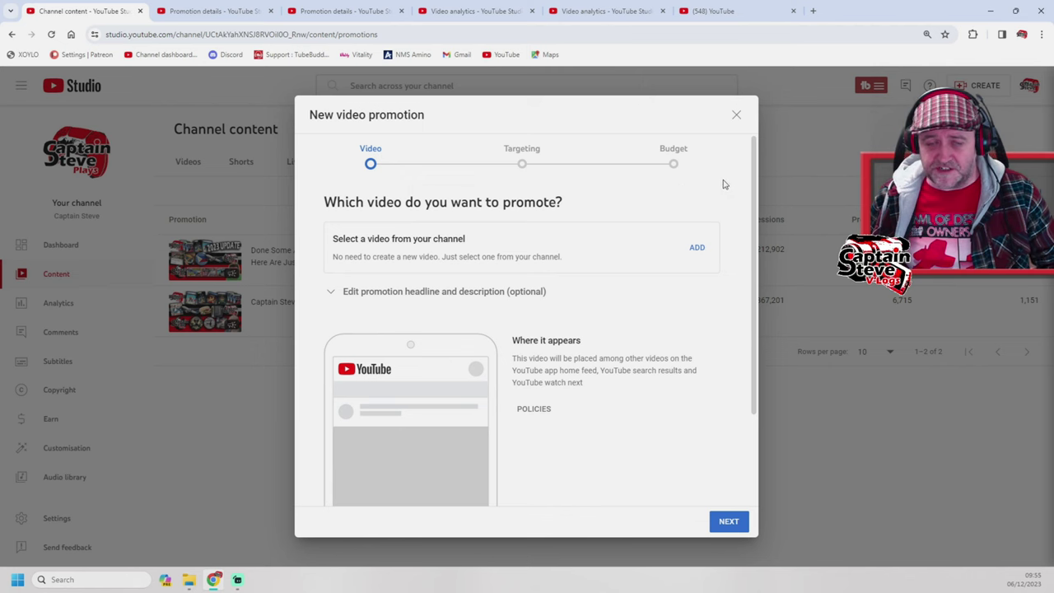
click(736, 116)
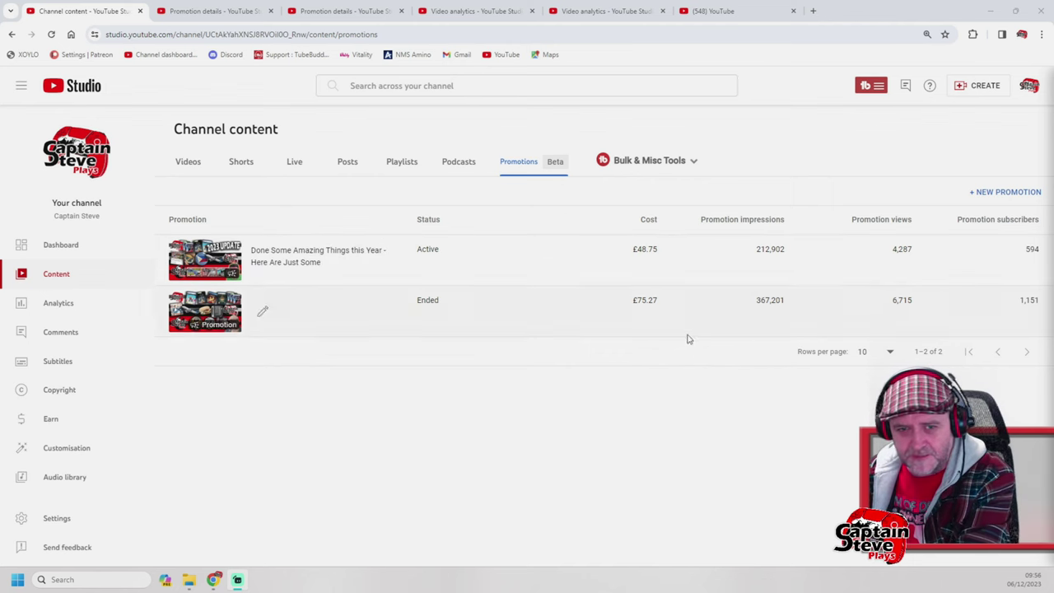
Zoom the page to 125% and highlight the first campaign's 212,902 impressions, 4,287 views and 594 subscribers
key(ctrl+plus)
key(ctrl+plus)
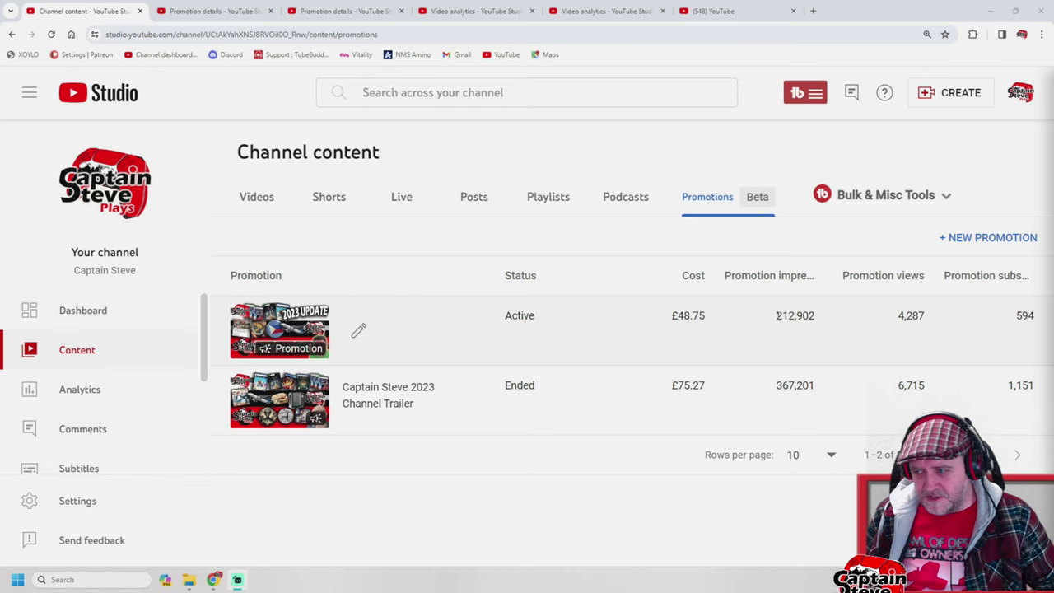
drag(778, 316, 817, 322)
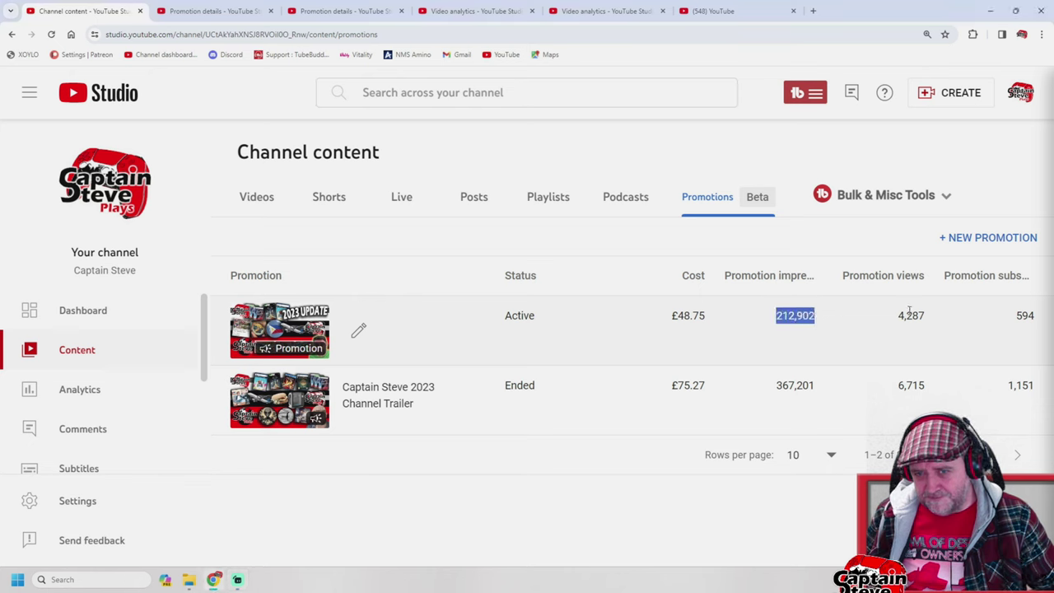
drag(897, 315, 924, 316)
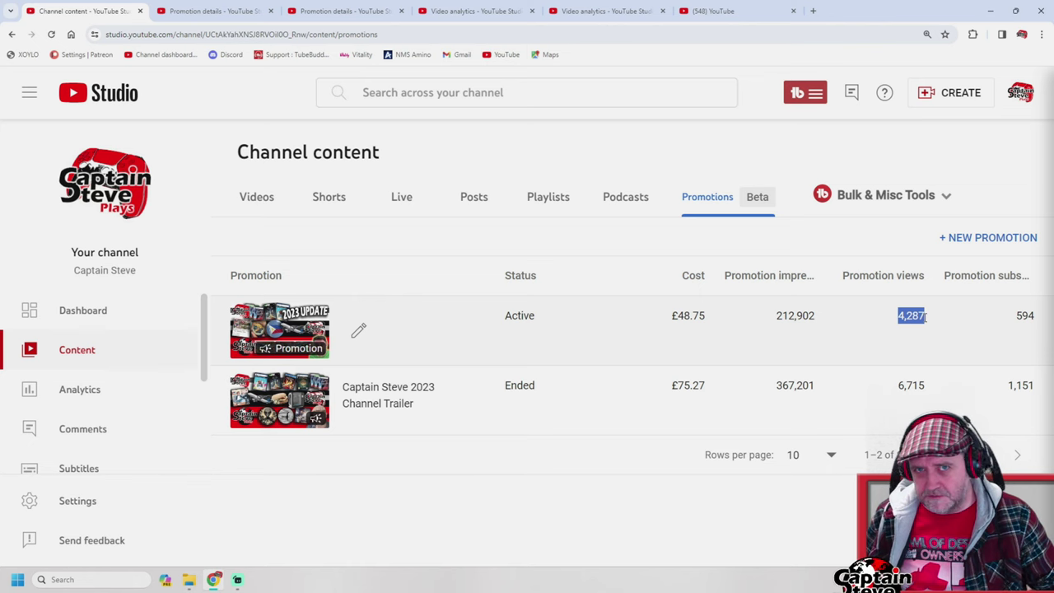
drag(1013, 316, 1037, 323)
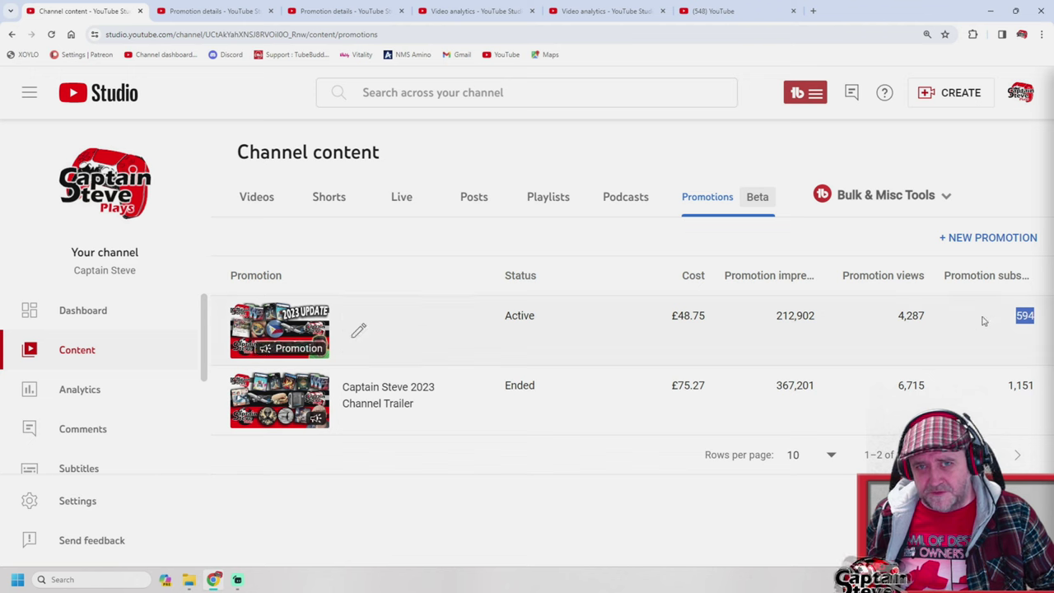
drag(926, 317, 894, 322)
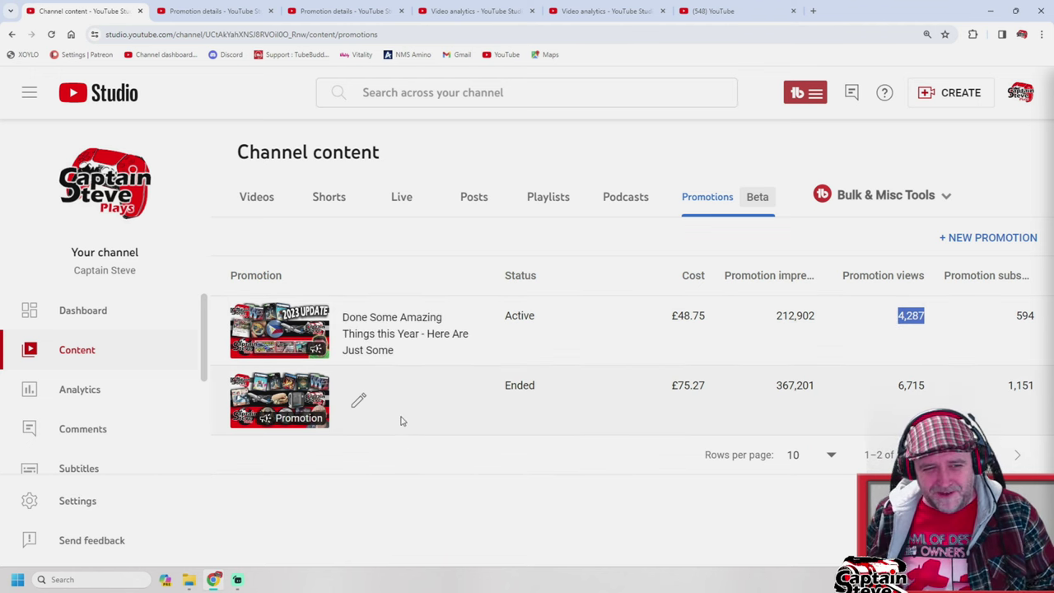
Highlight the second campaign's Ended status, £75.27 cost, 367,201 impressions, 6,715 views and 1,151 subscribers
drag(540, 392, 505, 391)
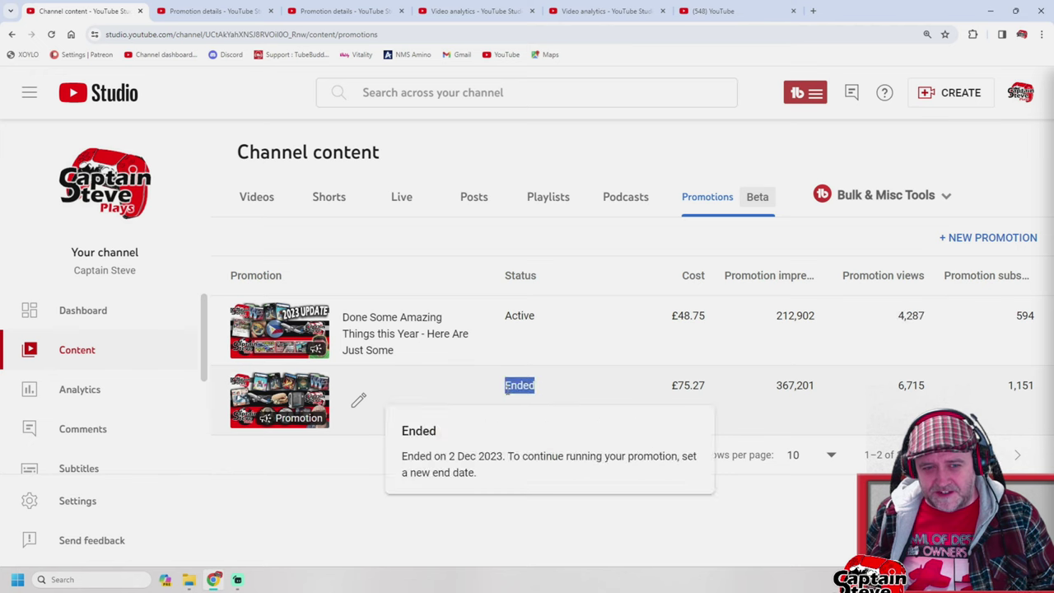
drag(671, 388, 706, 385)
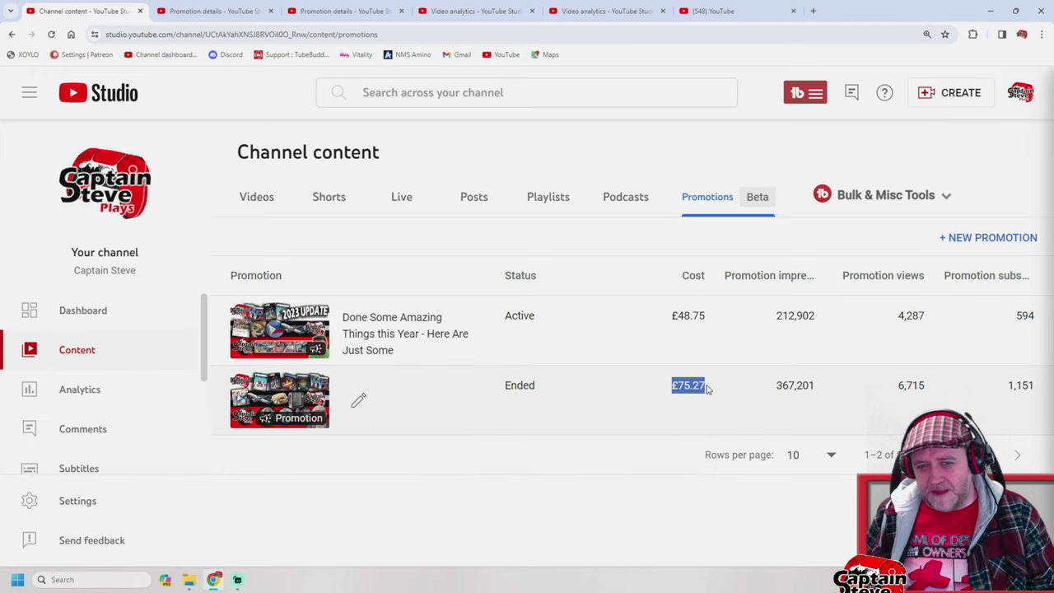
drag(778, 385, 829, 392)
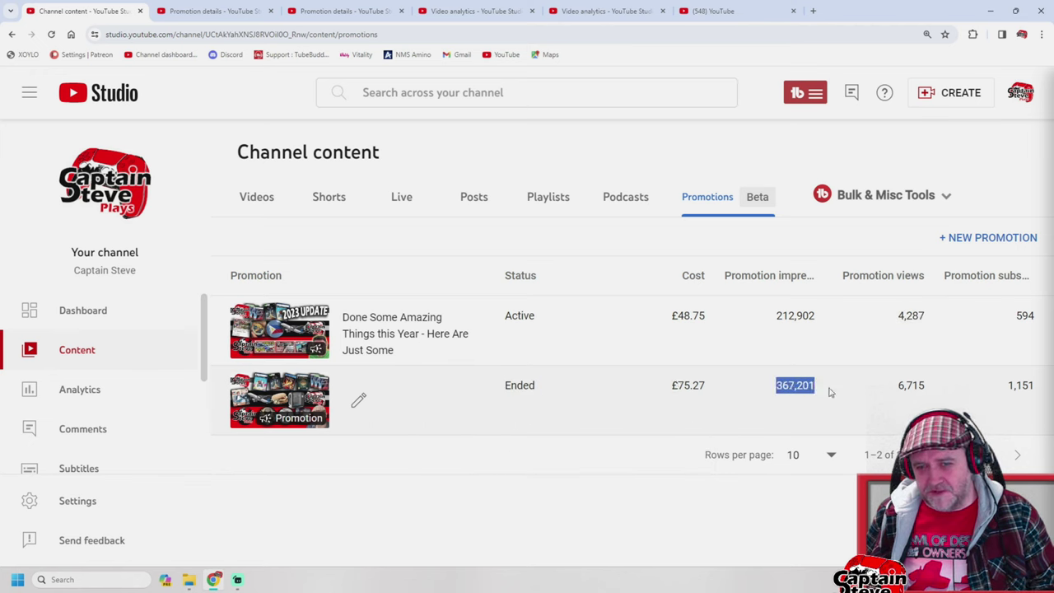
drag(901, 385, 897, 385)
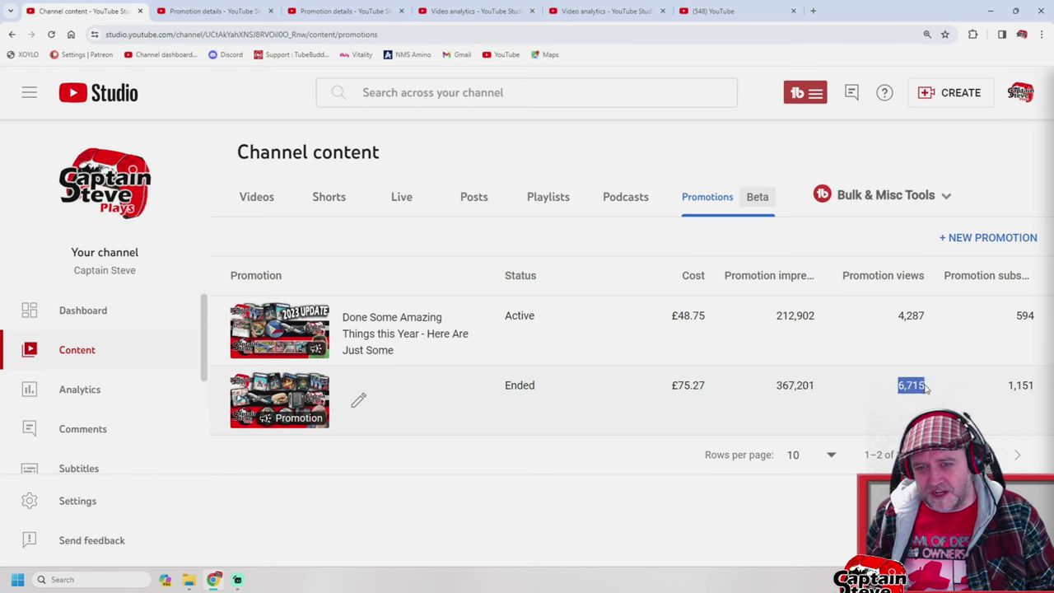
drag(1009, 384, 1036, 387)
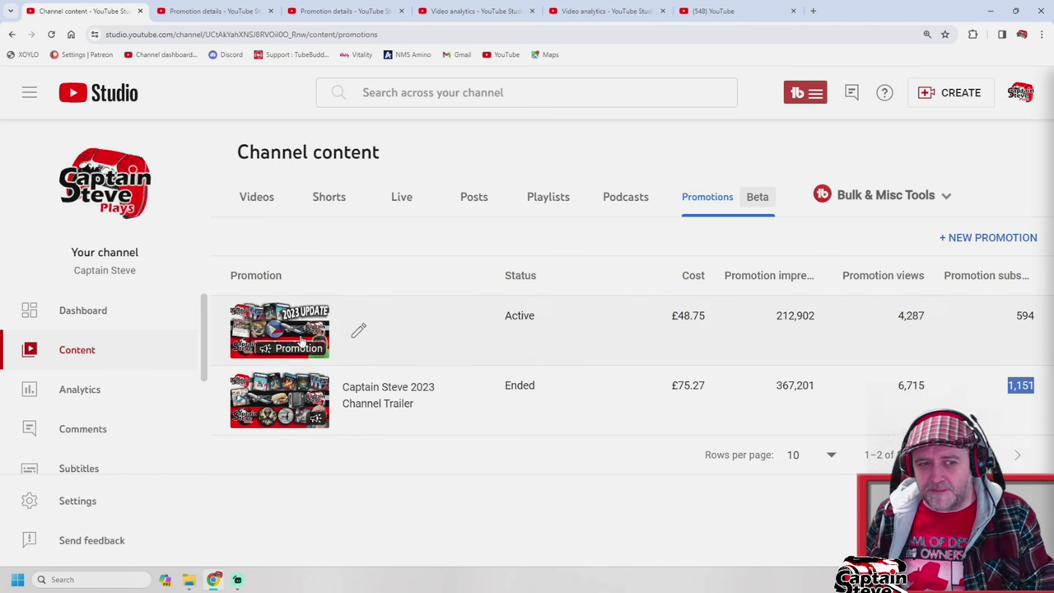
Go to your YouTube channel's public page, check its stats, and play the Channel Recap 2023 video
click(716, 15)
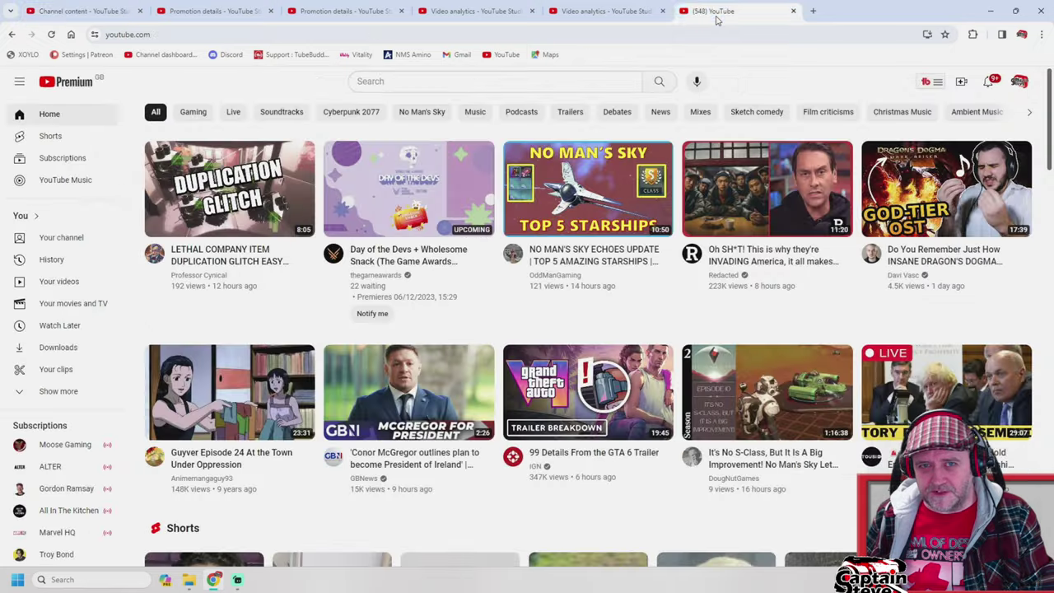
click(1019, 82)
click(943, 136)
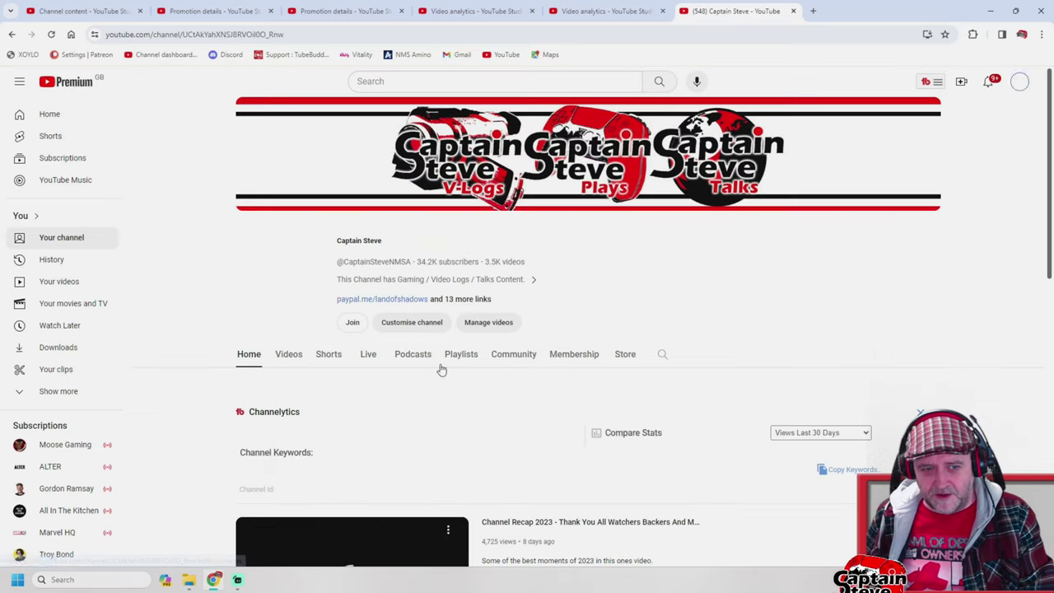
scroll(475, 300, down, 3)
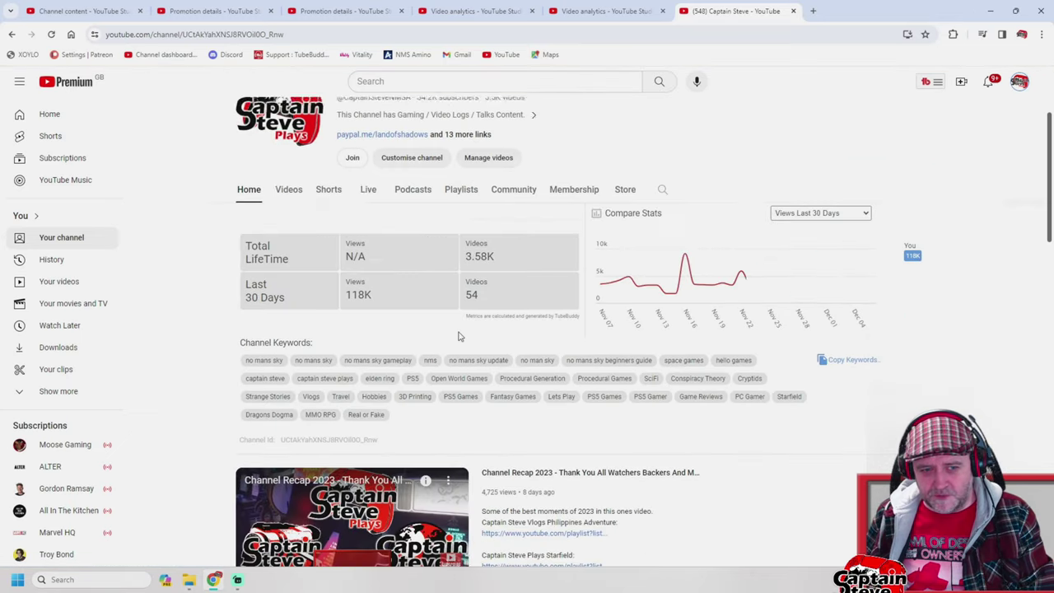
scroll(460, 336, down, 1)
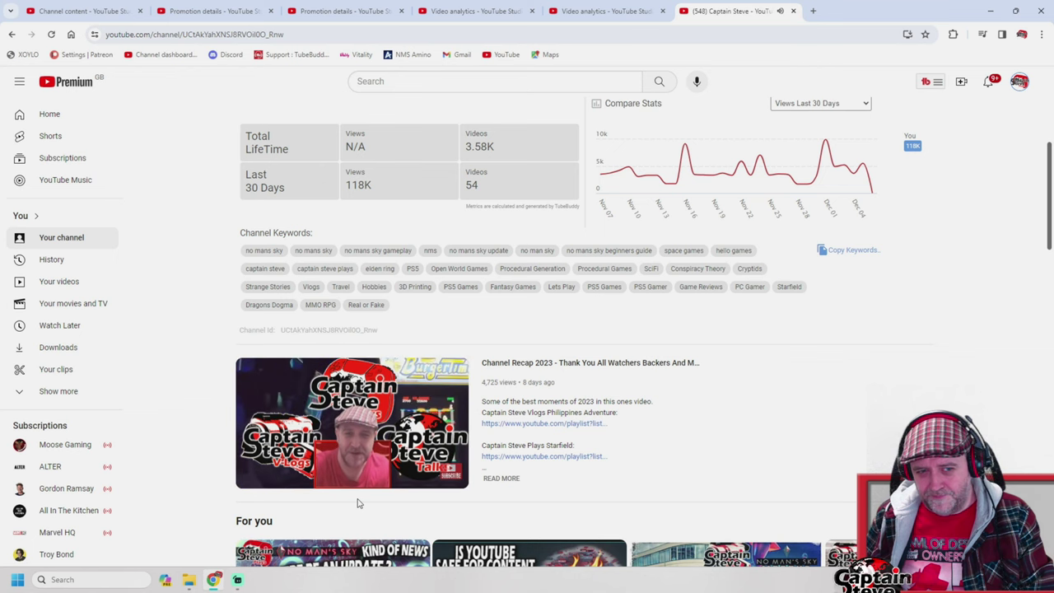
click(455, 486)
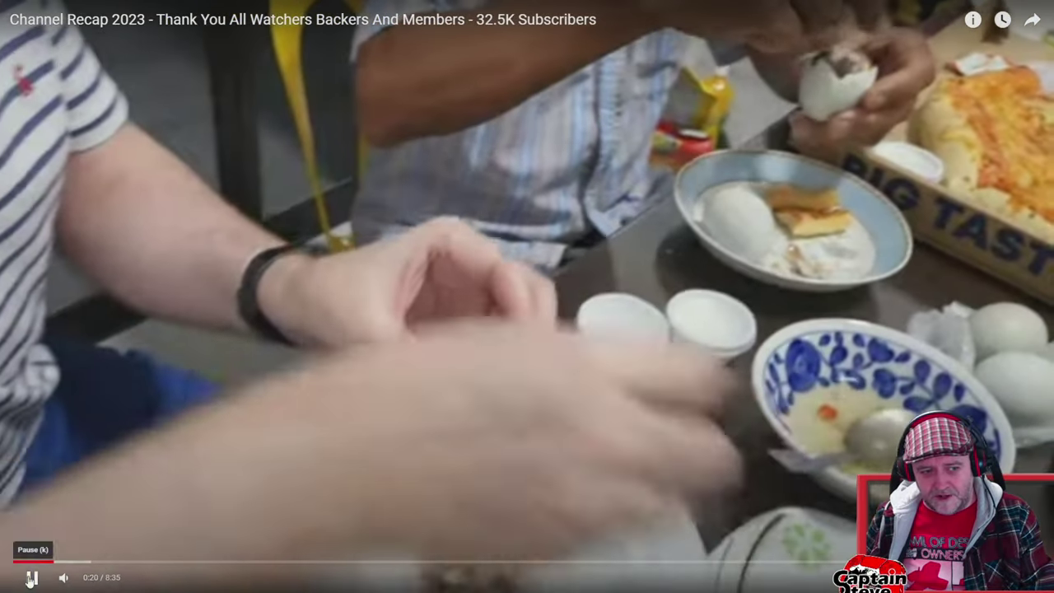
Pause the Channel Recap 2023 video, read its channel card and store details, then return to Promotion details
click(32, 577)
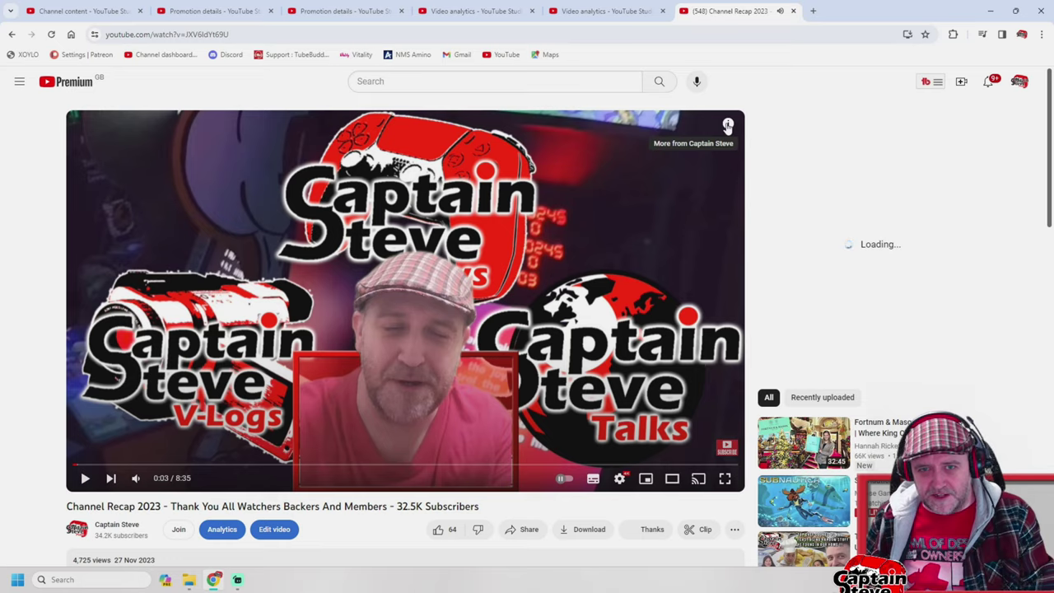
scroll(728, 126, down, 10)
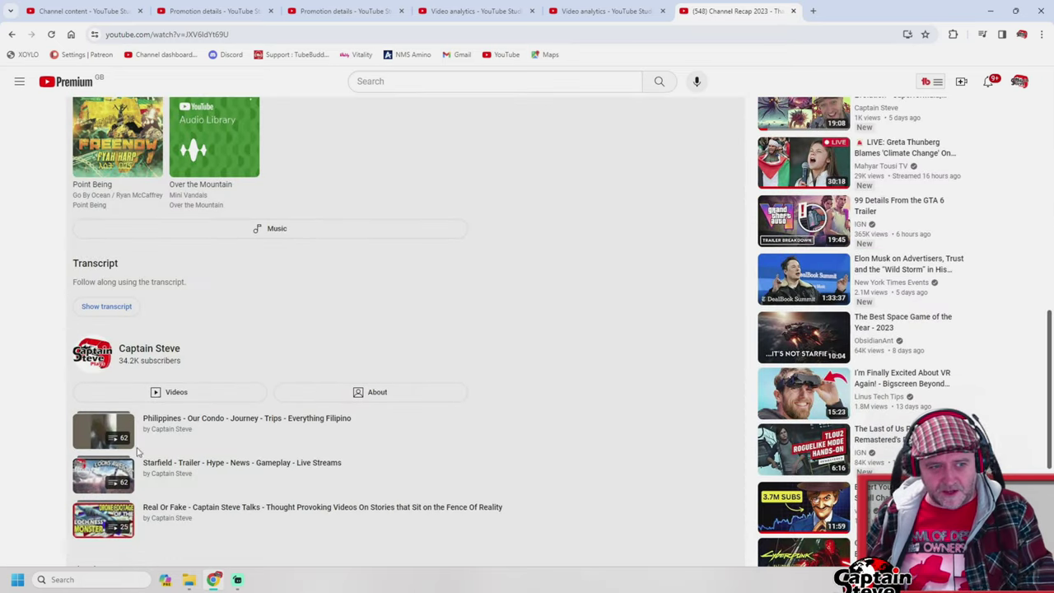
scroll(121, 430, down, 1)
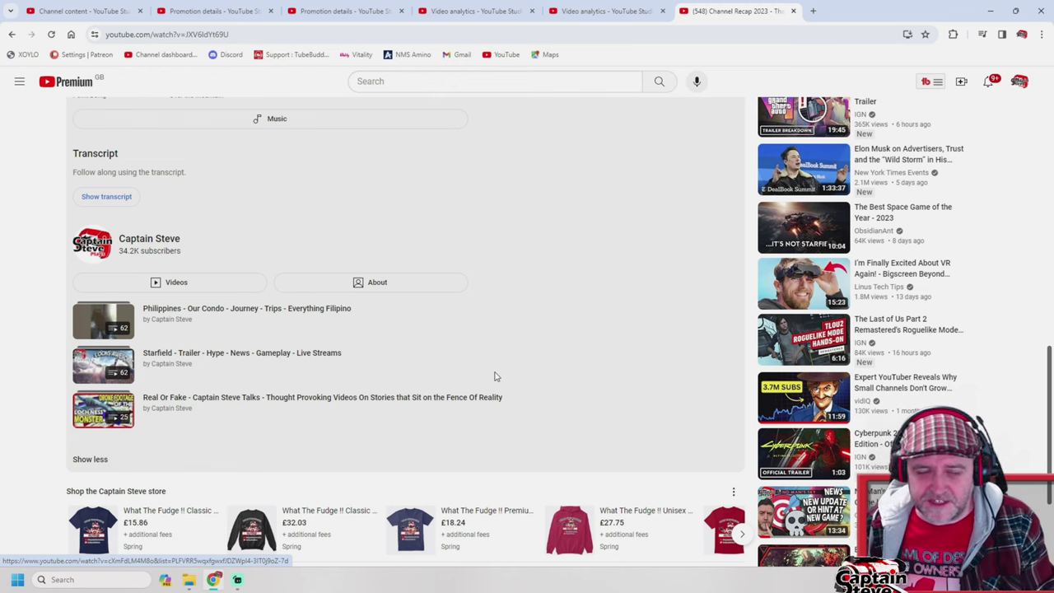
scroll(494, 372, up, 10)
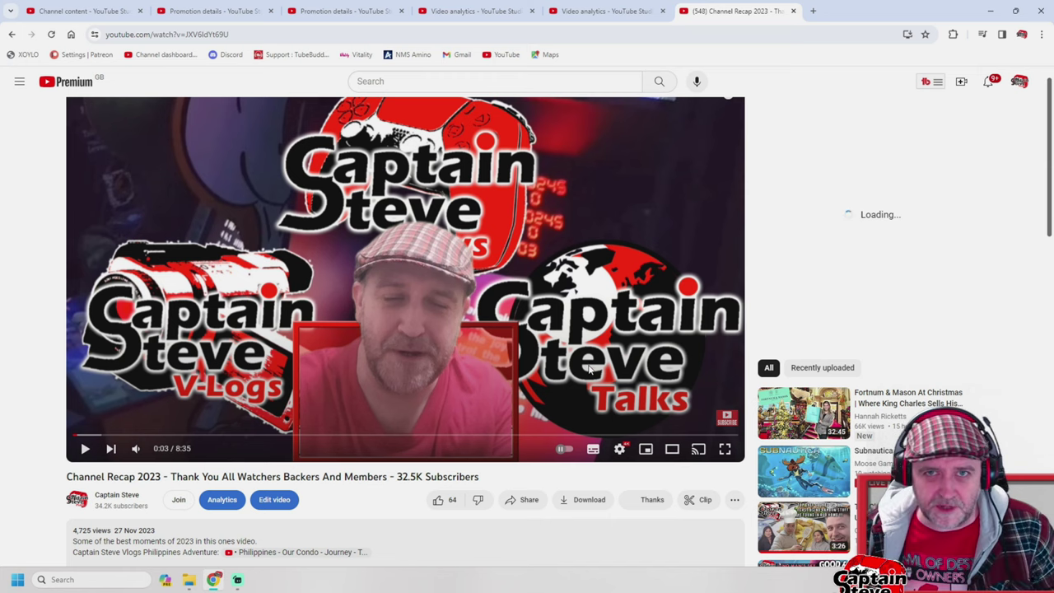
scroll(588, 368, down, 5)
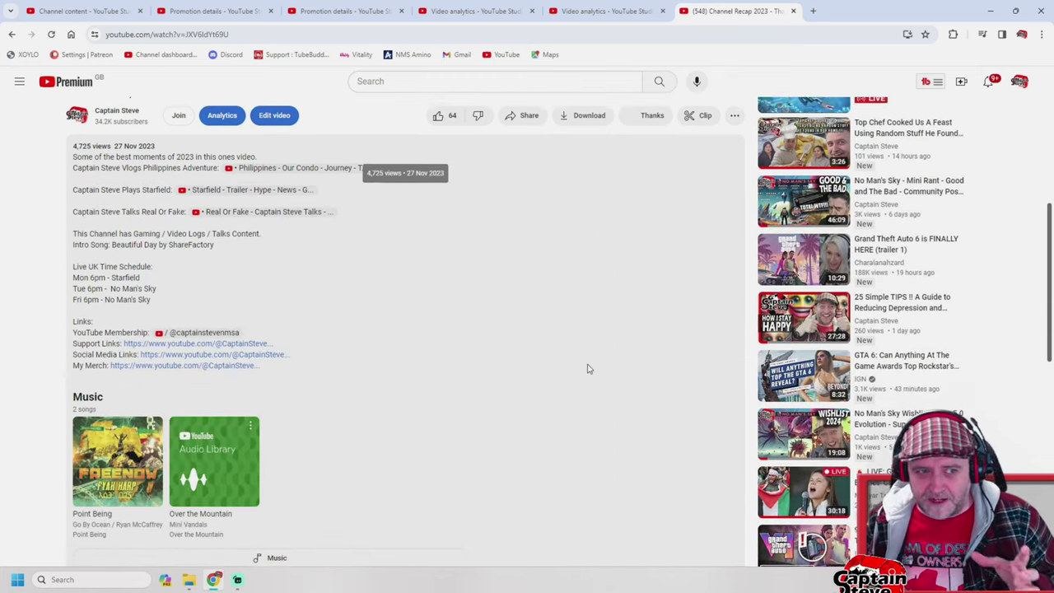
scroll(588, 368, down, 3)
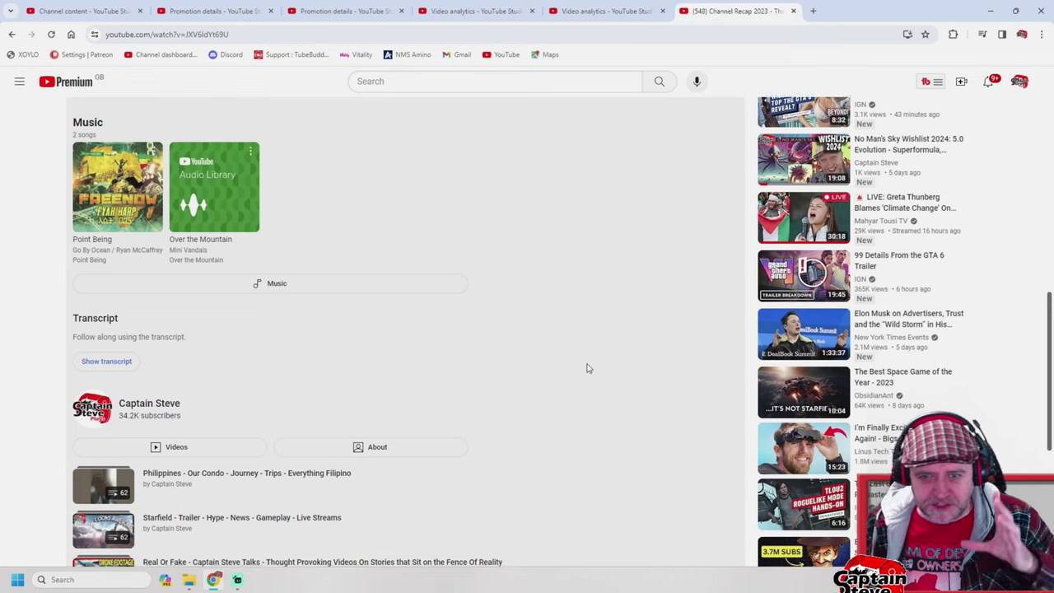
scroll(588, 368, down, 3)
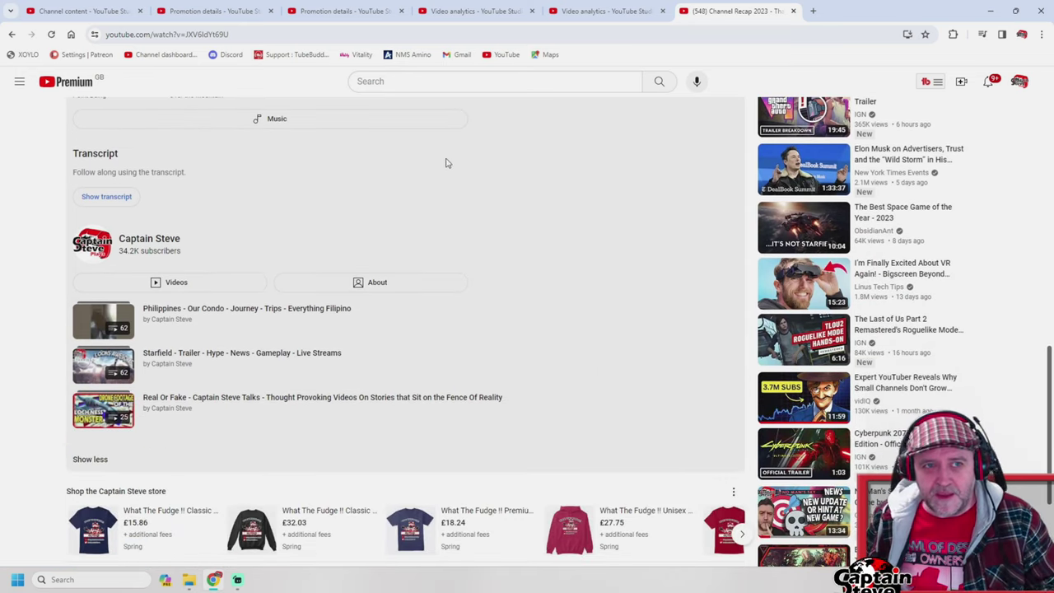
click(202, 11)
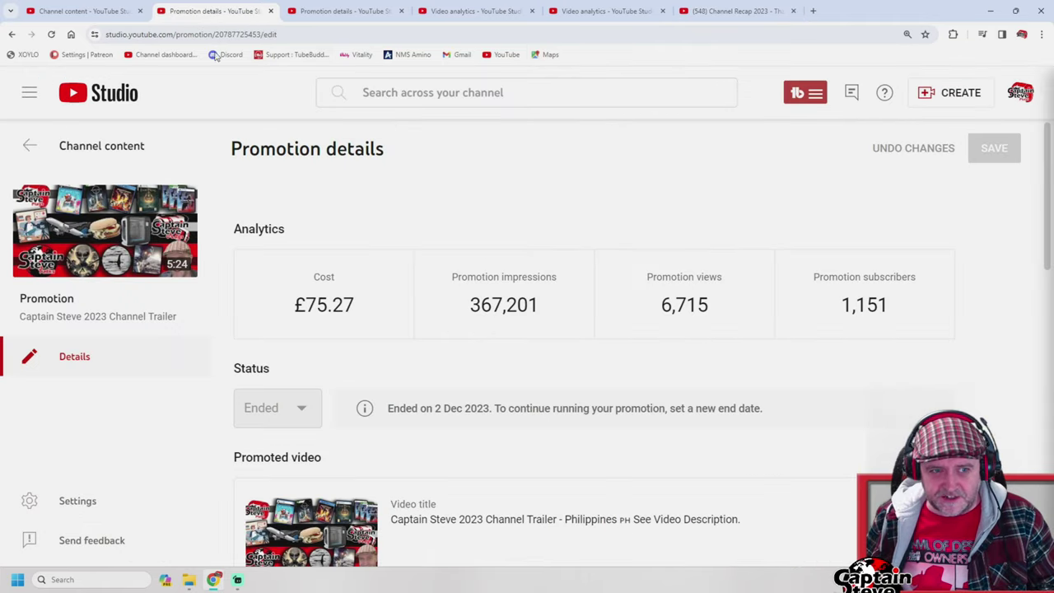
Read the trailer promotion's target countries, £75.00 budget and end date, then return to the recap video
scroll(530, 256, down, 10)
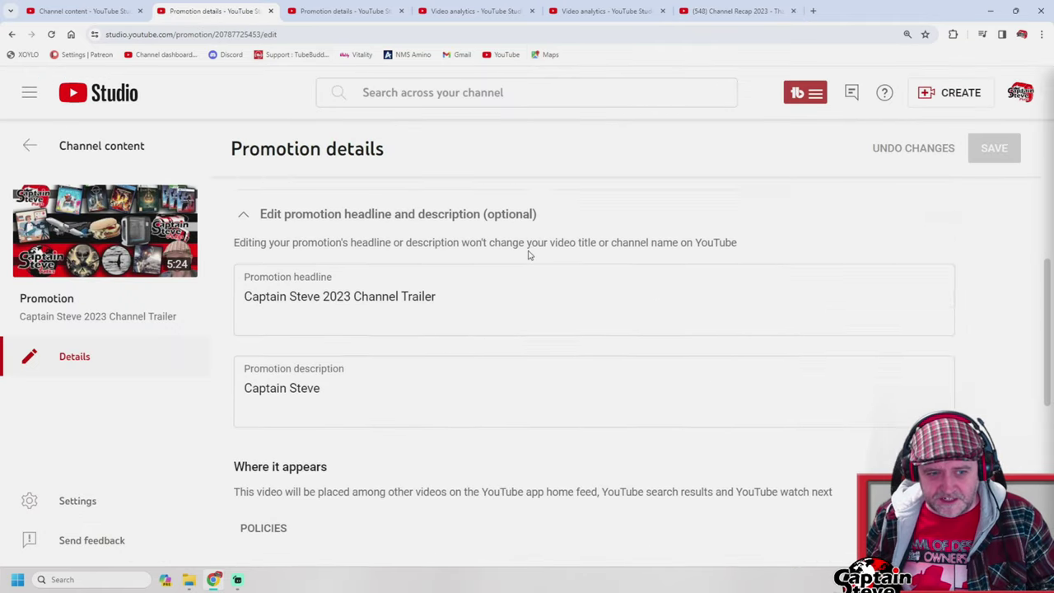
scroll(313, 260, down, 2)
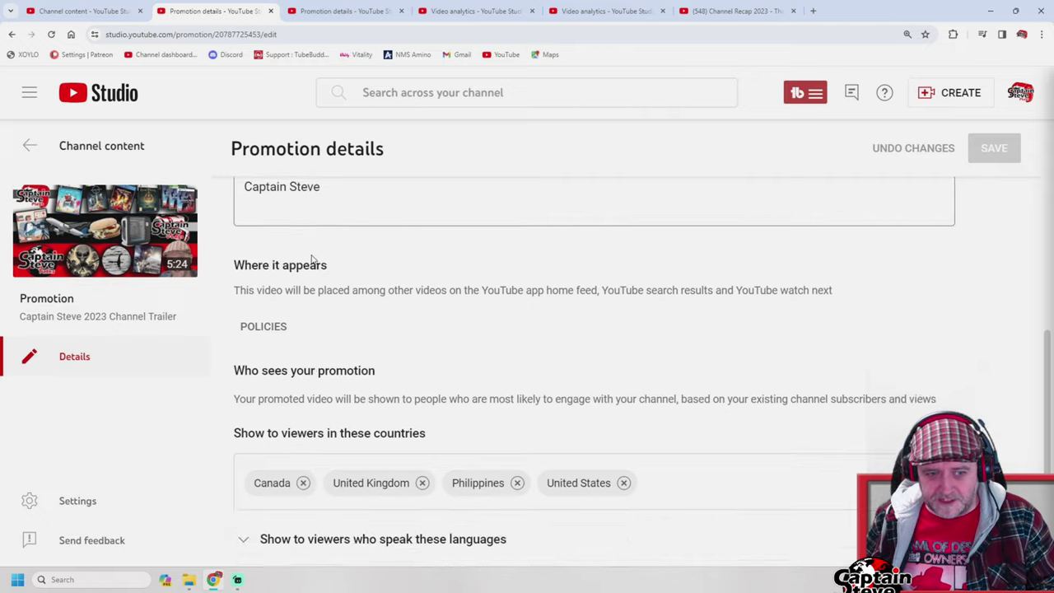
scroll(370, 345, down, 1)
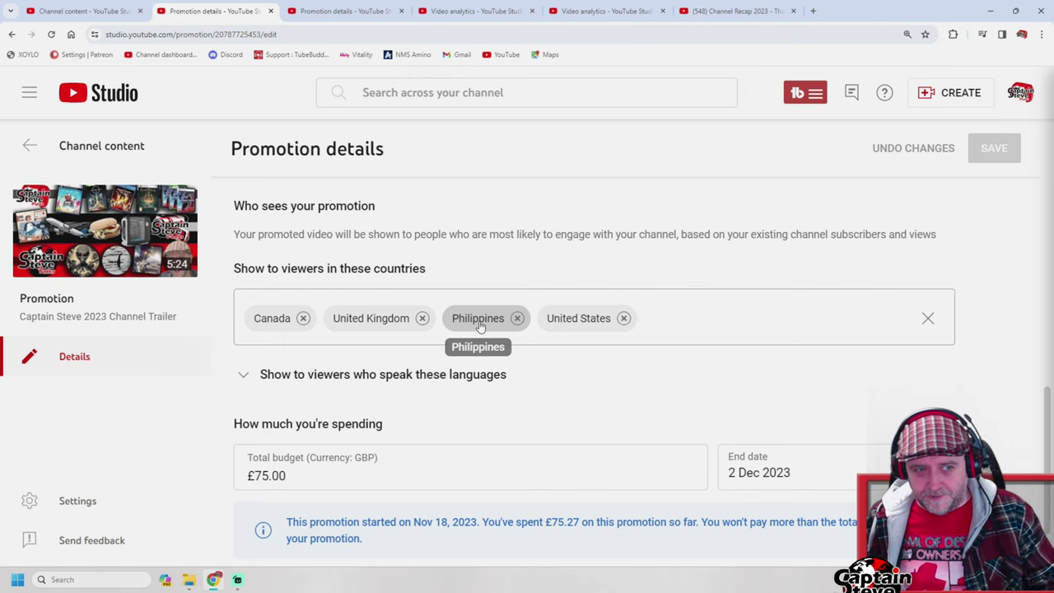
scroll(478, 328, down, 1)
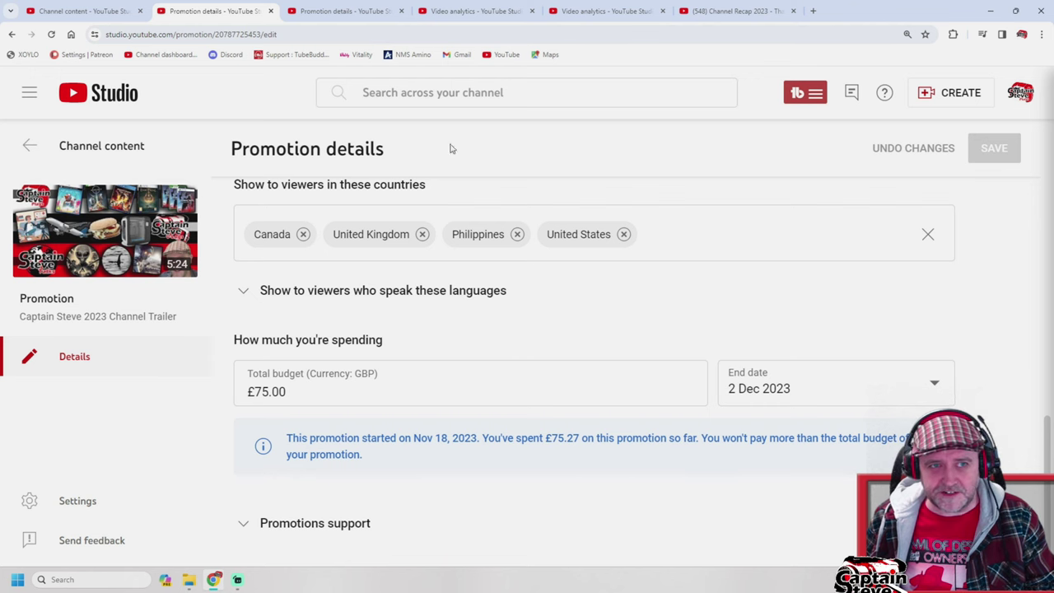
scroll(575, 365, up, 5)
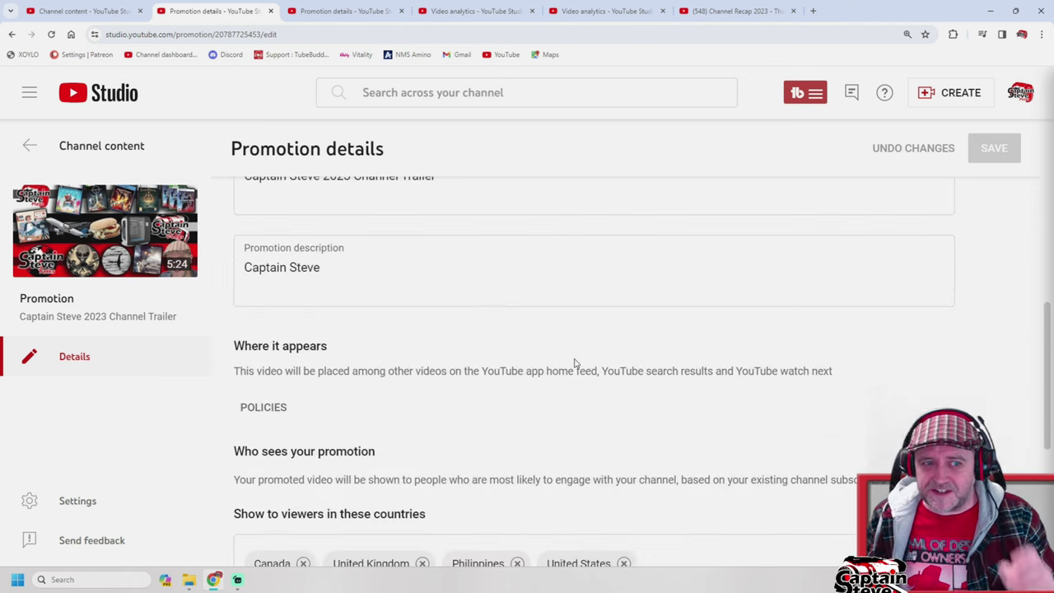
scroll(575, 363, up, 4)
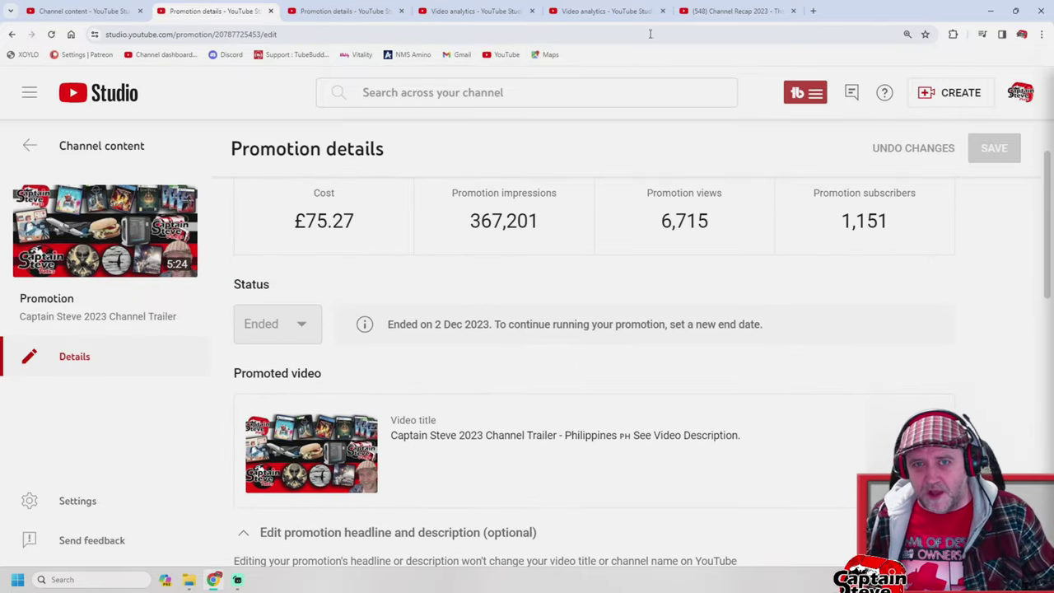
click(710, 11)
Open your channel's home page, pause its featured Channel Recap 2023 video, and return to the trailer's promotion details
scroll(499, 207, up, 4)
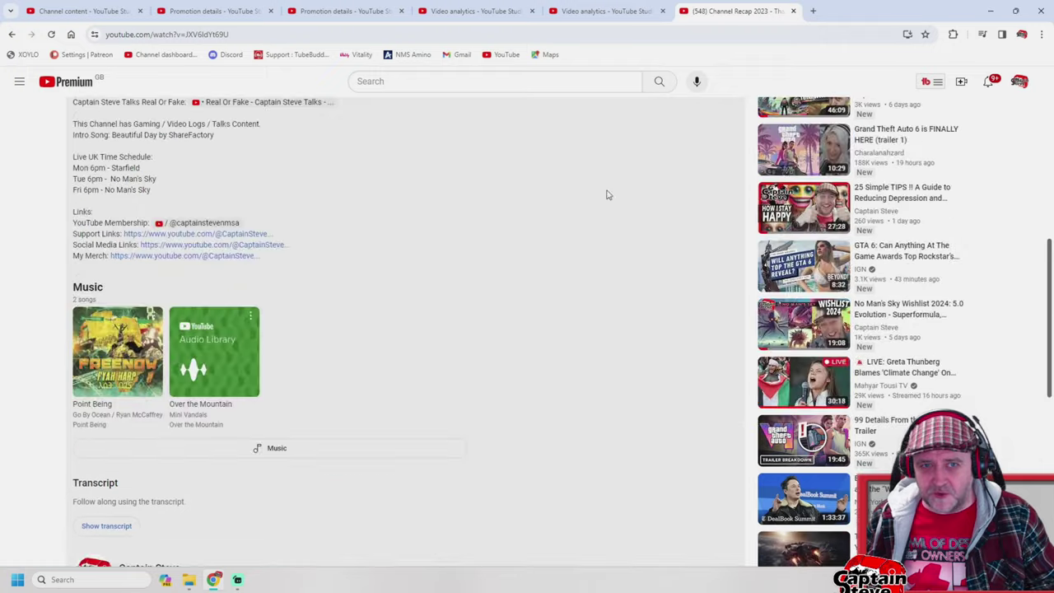
click(1019, 80)
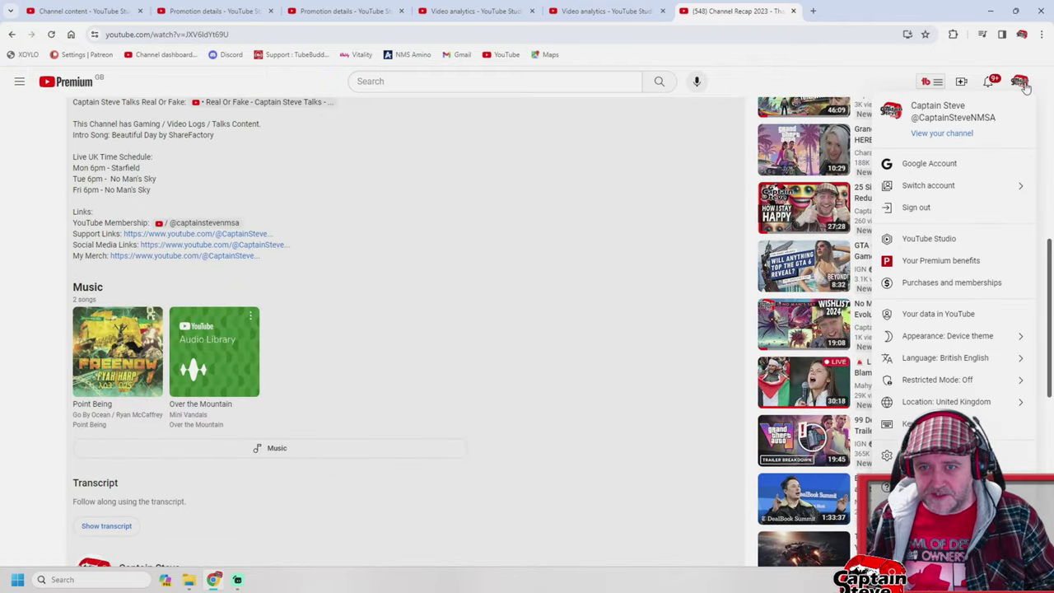
click(941, 133)
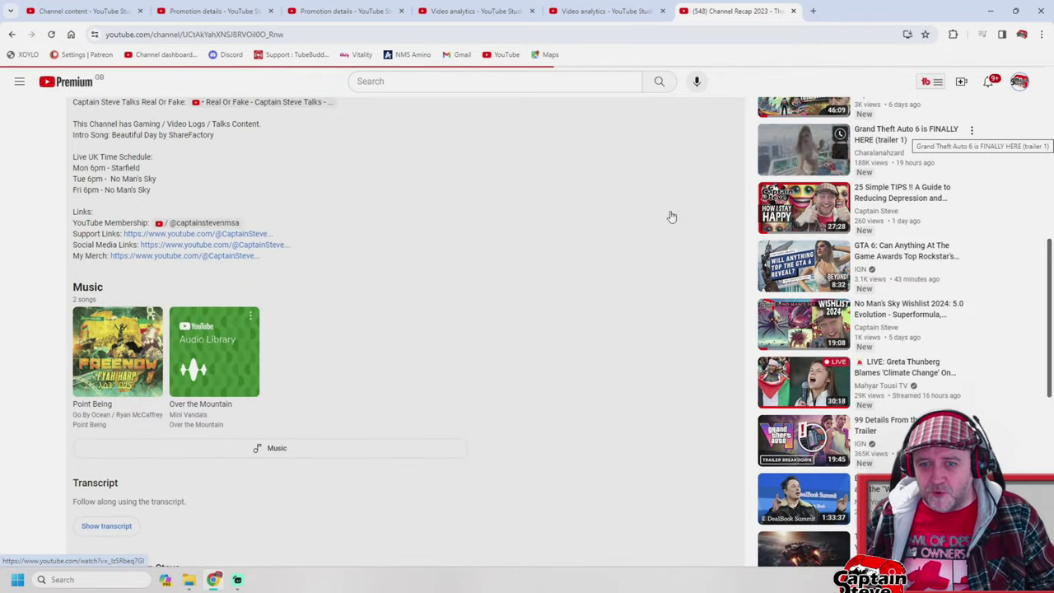
scroll(450, 335, down, 5)
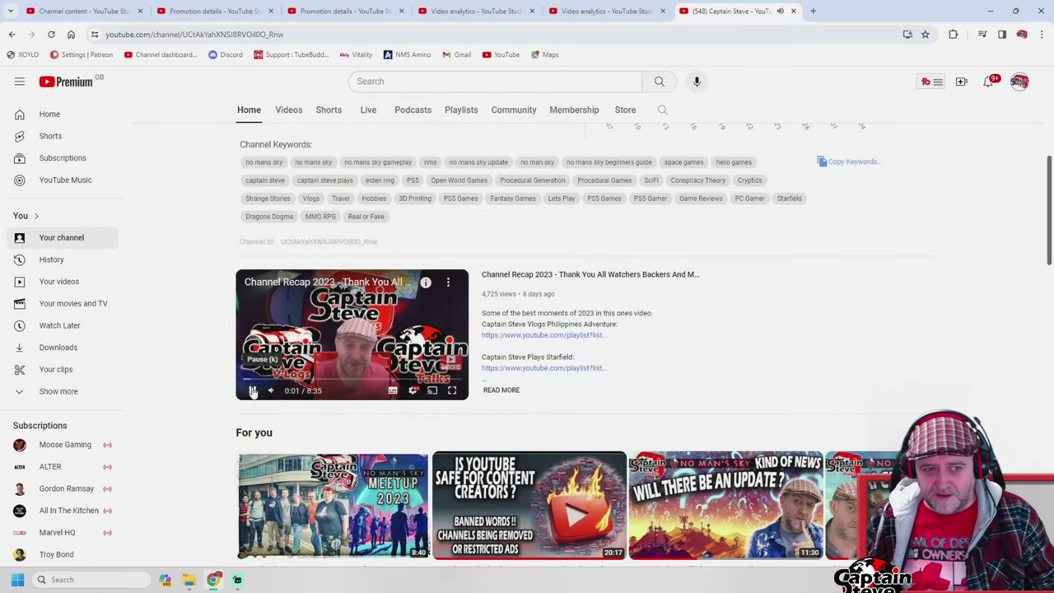
click(376, 380)
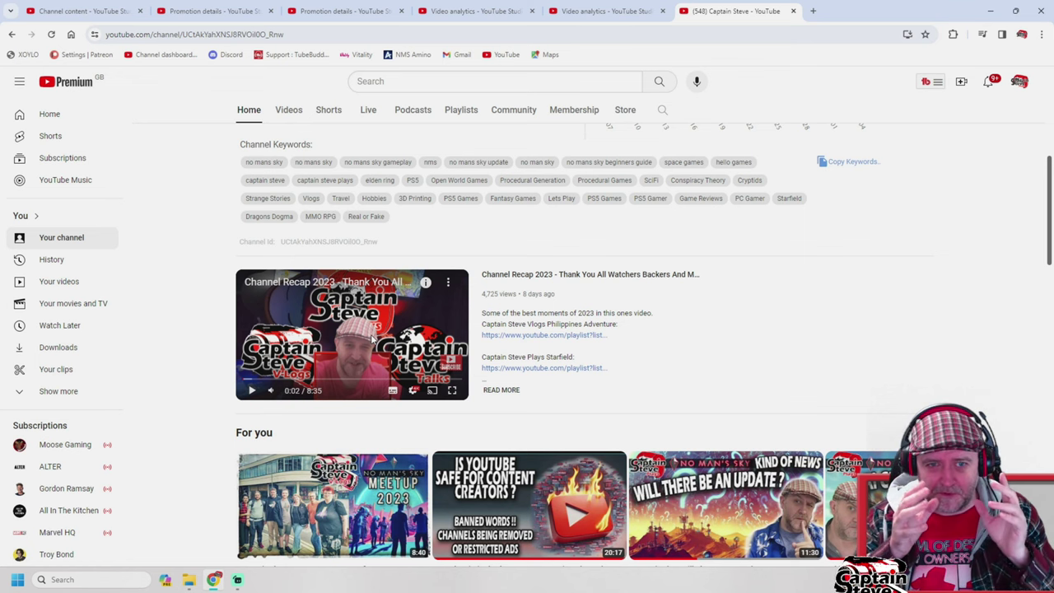
scroll(379, 334, down, 2)
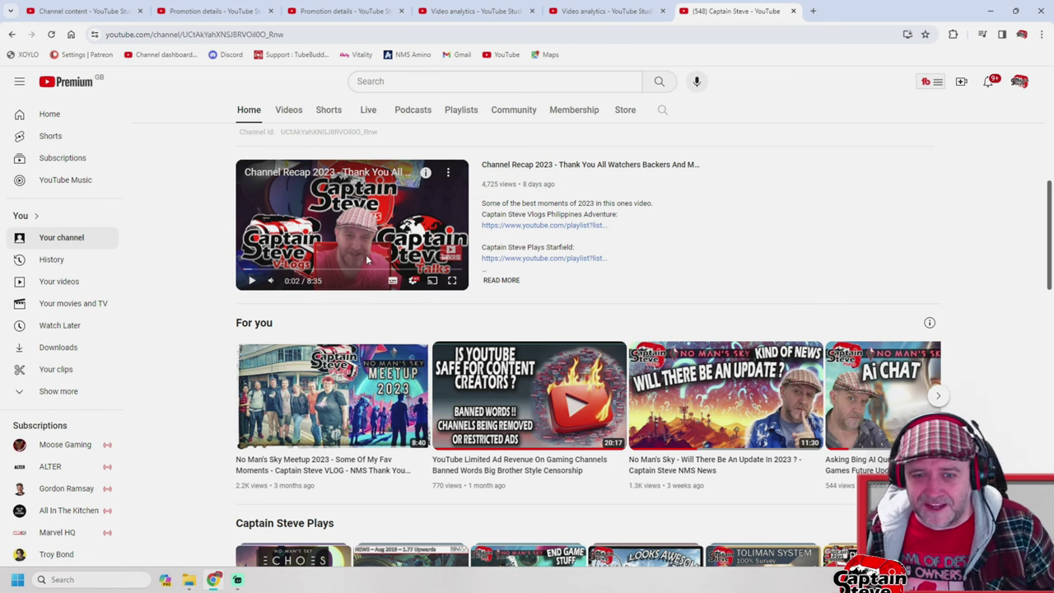
mouse_move(409, 240)
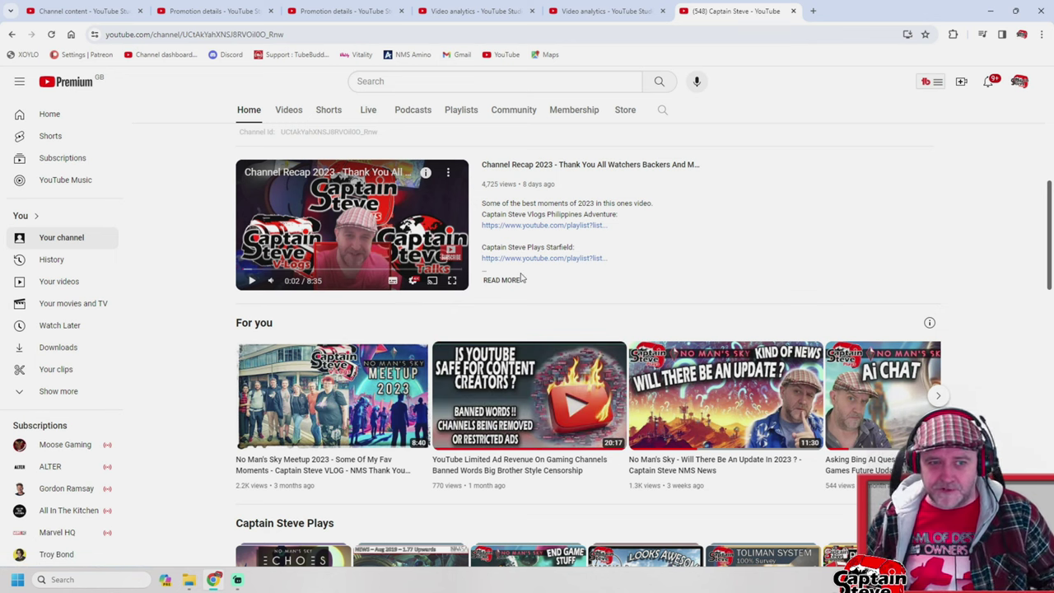
mouse_move(418, 258)
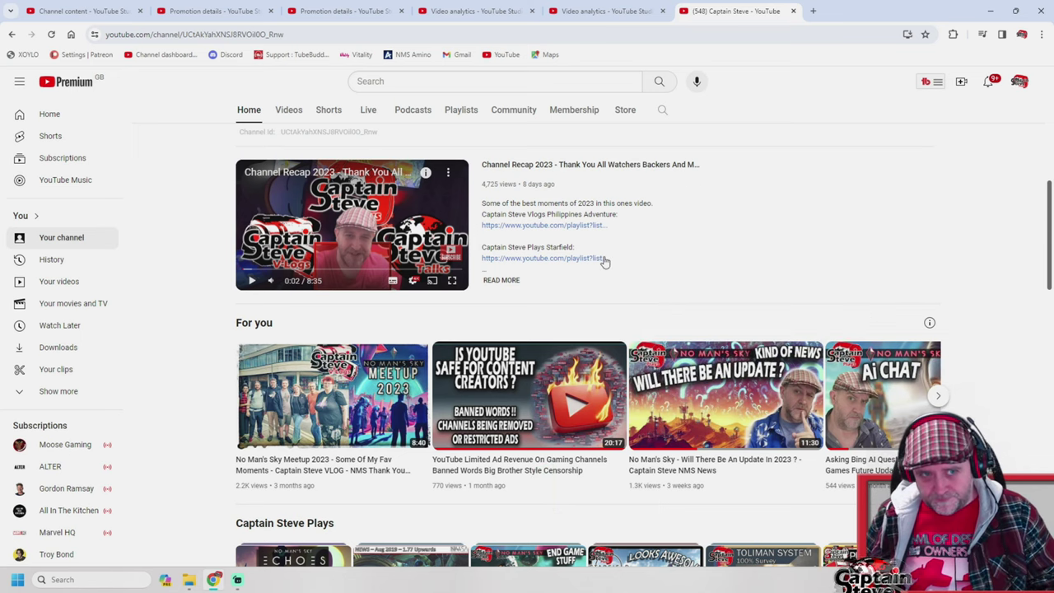
click(200, 11)
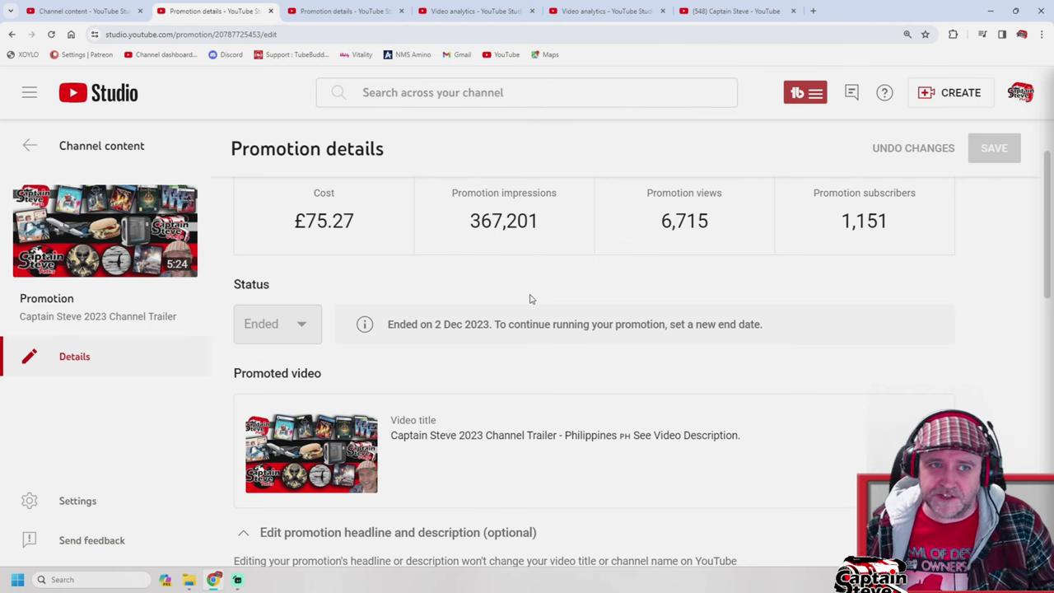
scroll(531, 299, up, 1)
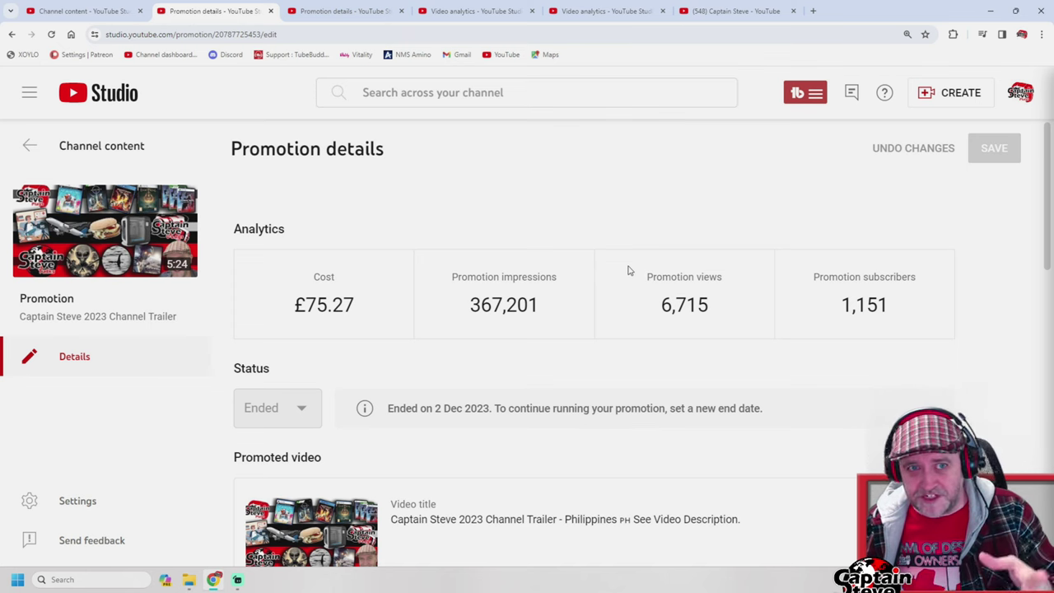
Check the active Channel Recap 2023 promotion, then view the 2023 Channel Trailer's analytics overview
click(375, 16)
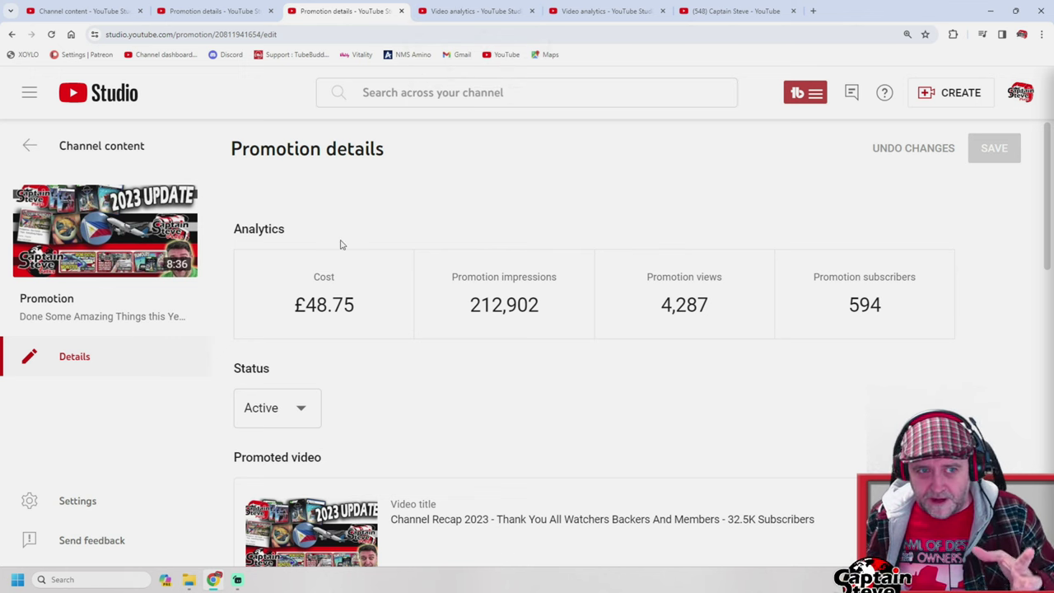
click(465, 13)
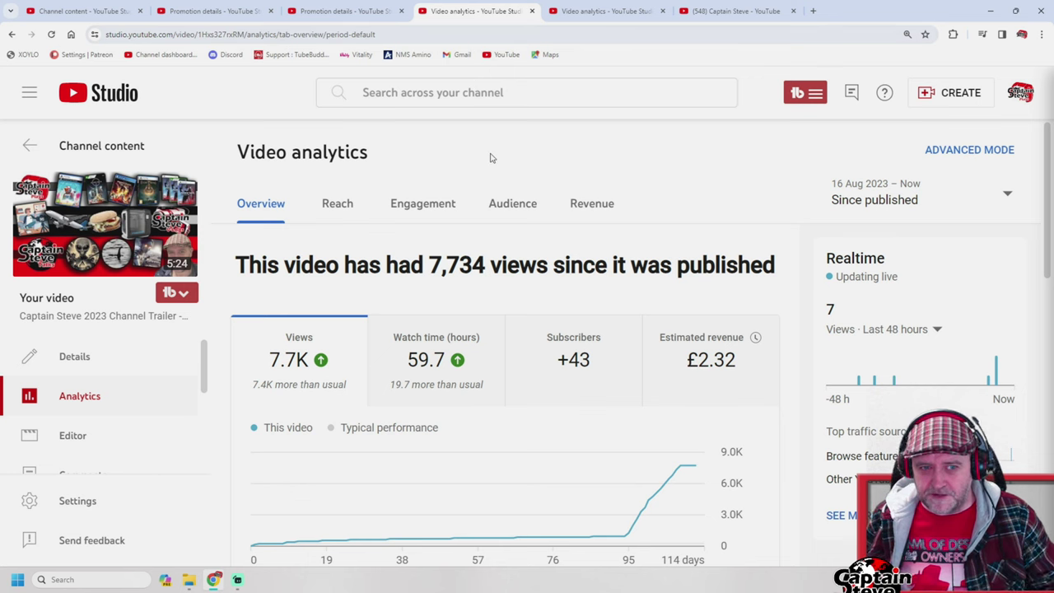
scroll(491, 158, down, 1)
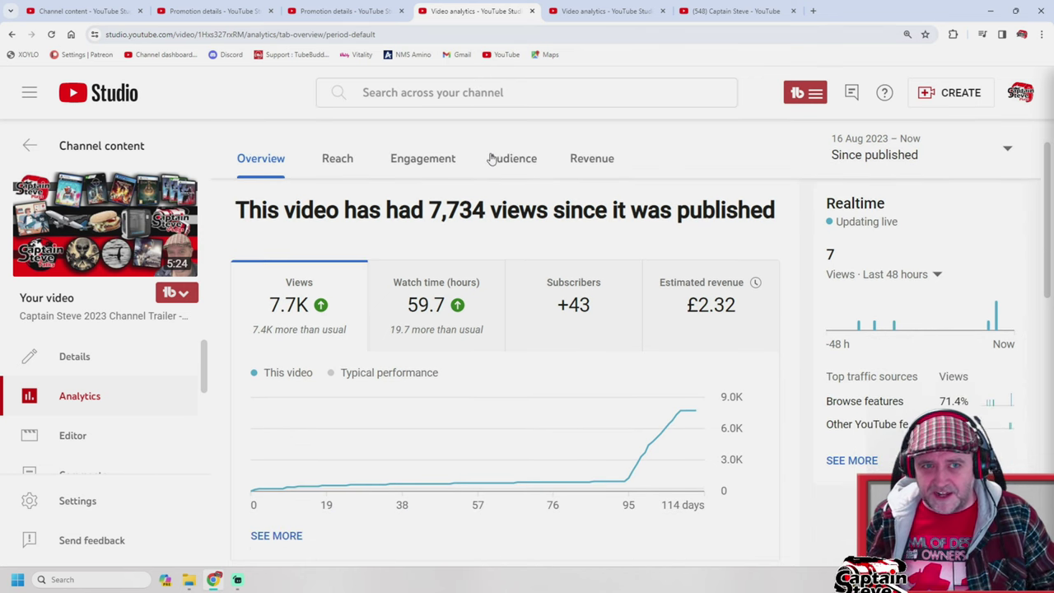
scroll(255, 247, up, 1)
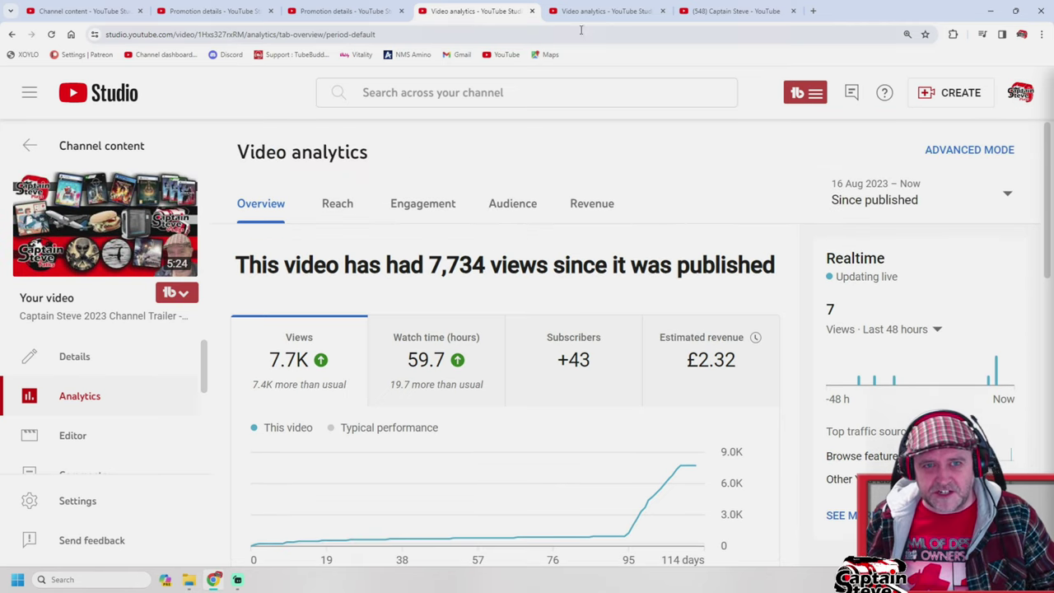
click(584, 12)
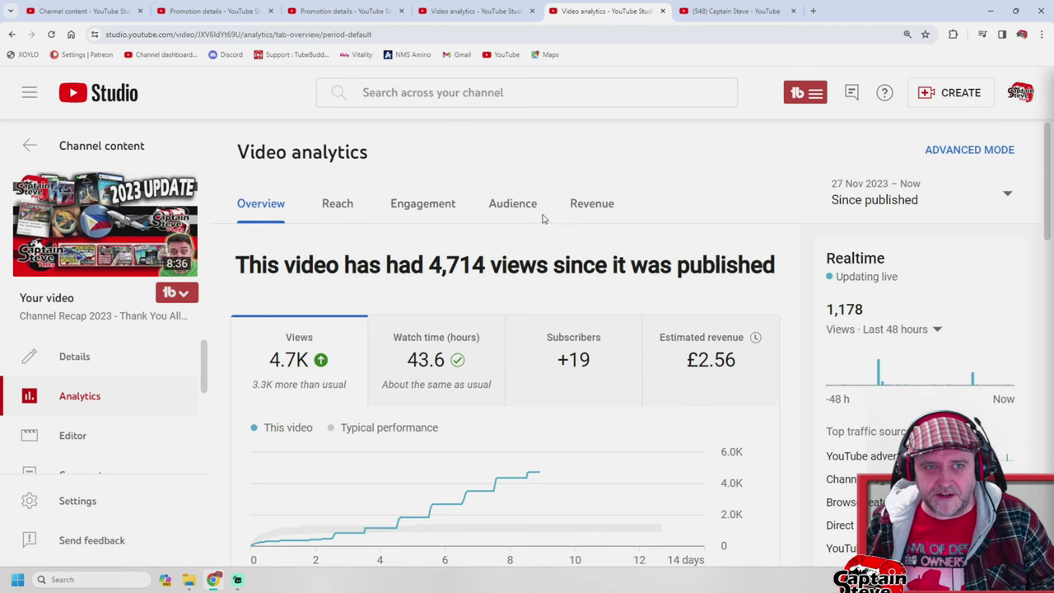
click(472, 10)
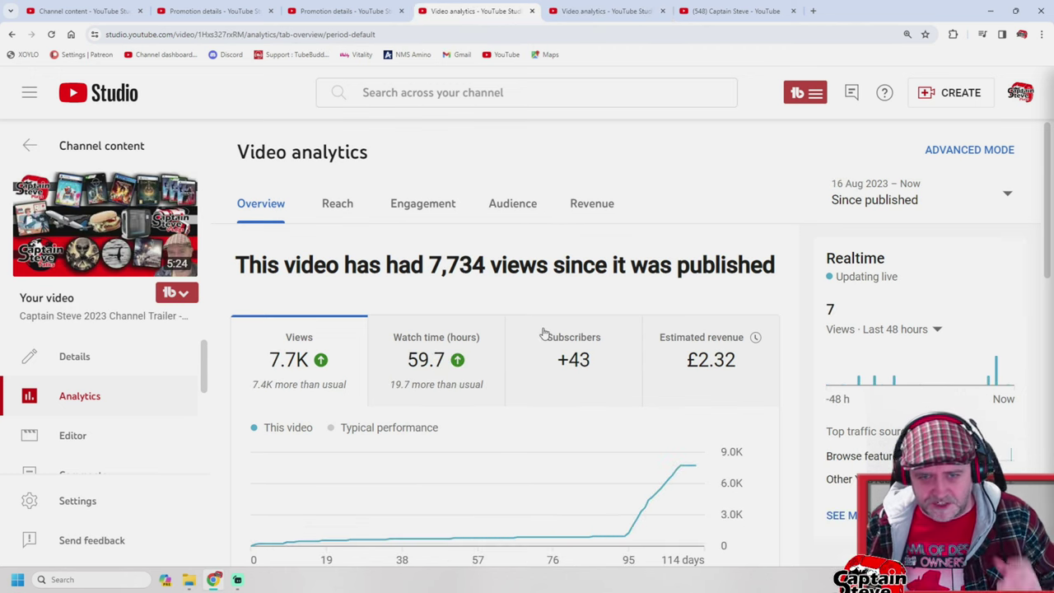
scroll(543, 332, down, 1)
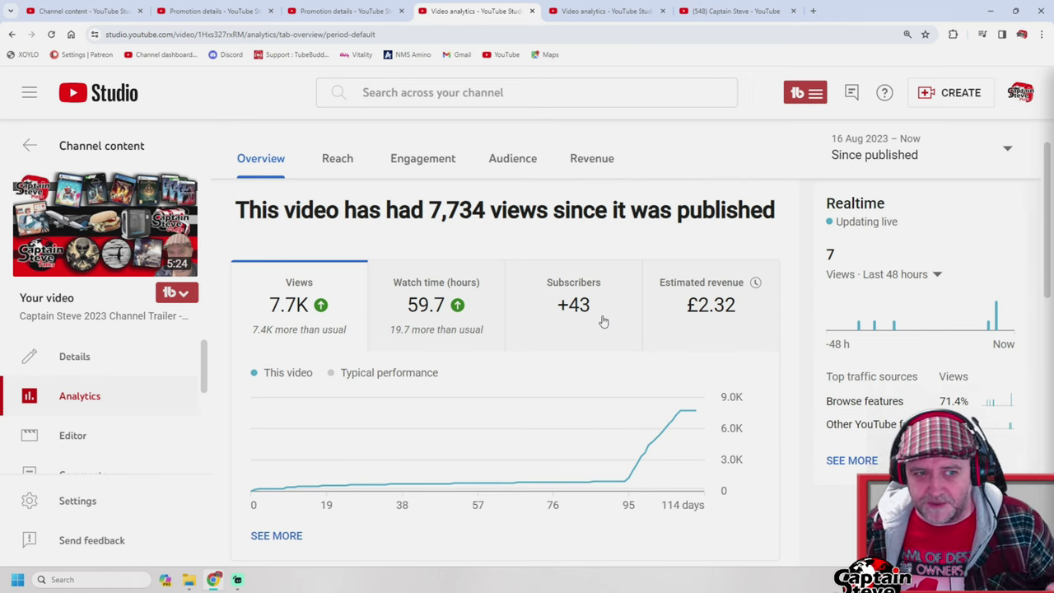
scroll(604, 321, up, 1)
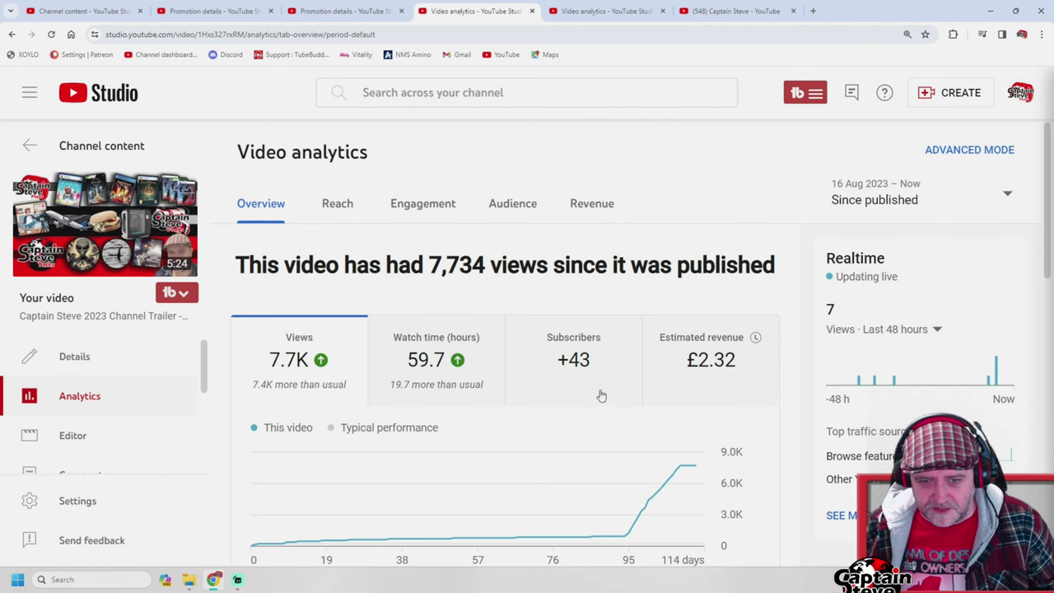
scroll(598, 396, down, 1)
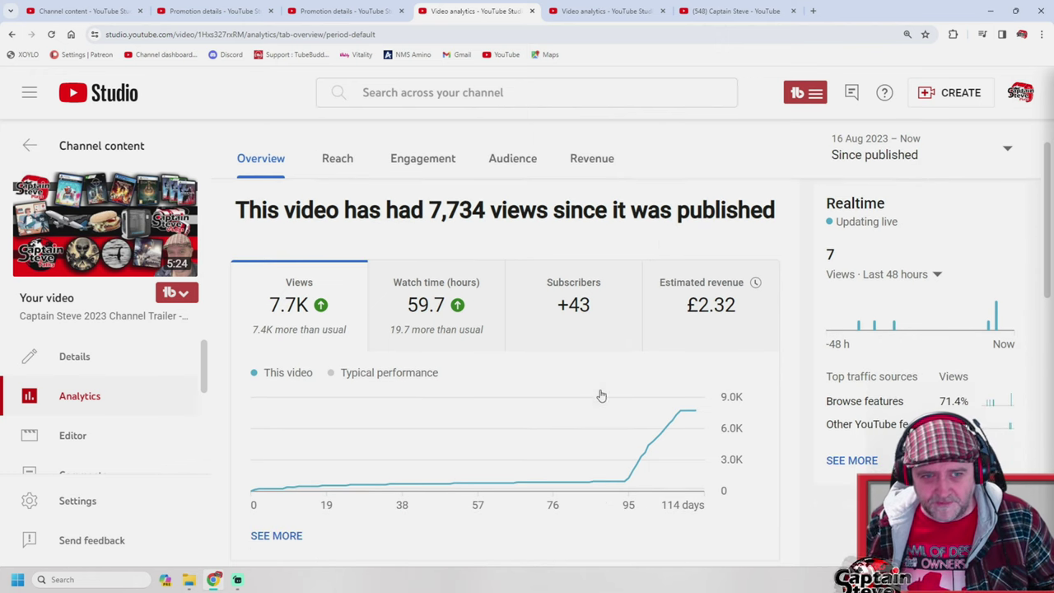
Review the trailer's engagement and retention, noting the 0:27 average view duration, then show its £2.32 revenue
click(418, 163)
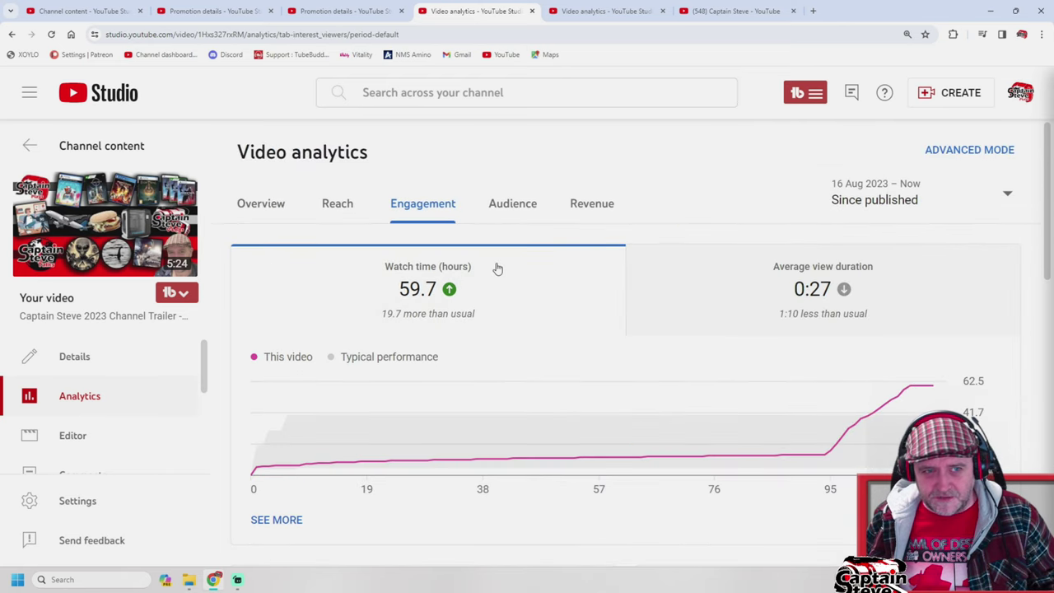
scroll(497, 272, down, 5)
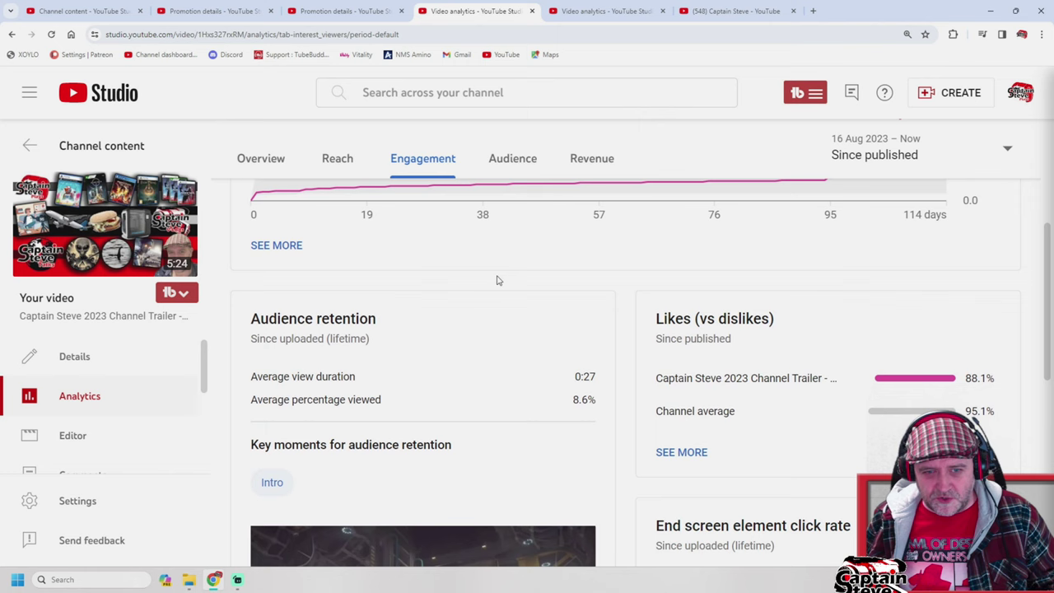
double_click(576, 378)
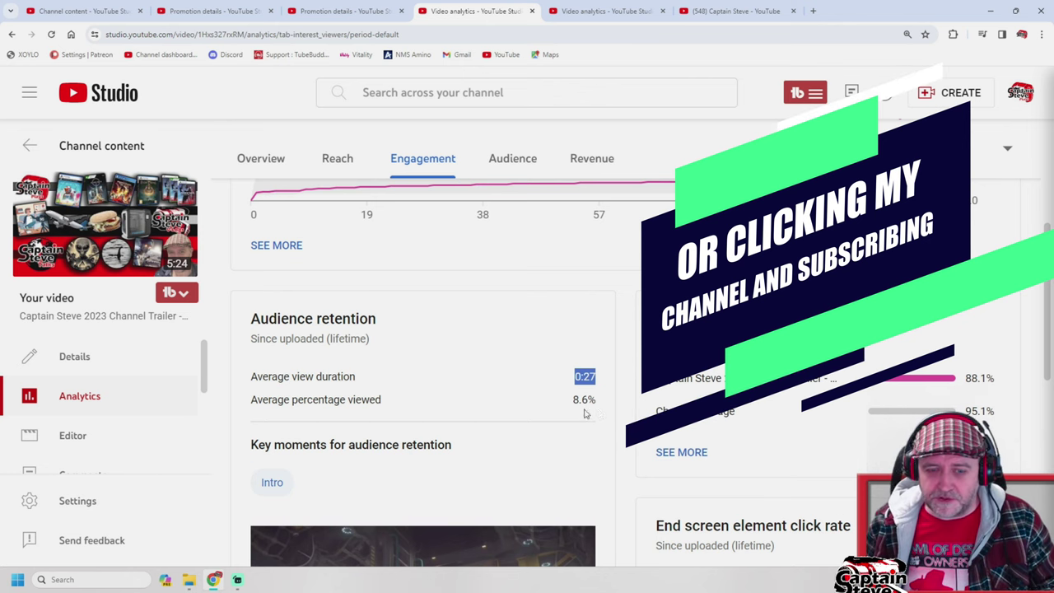
scroll(584, 413, down, 3)
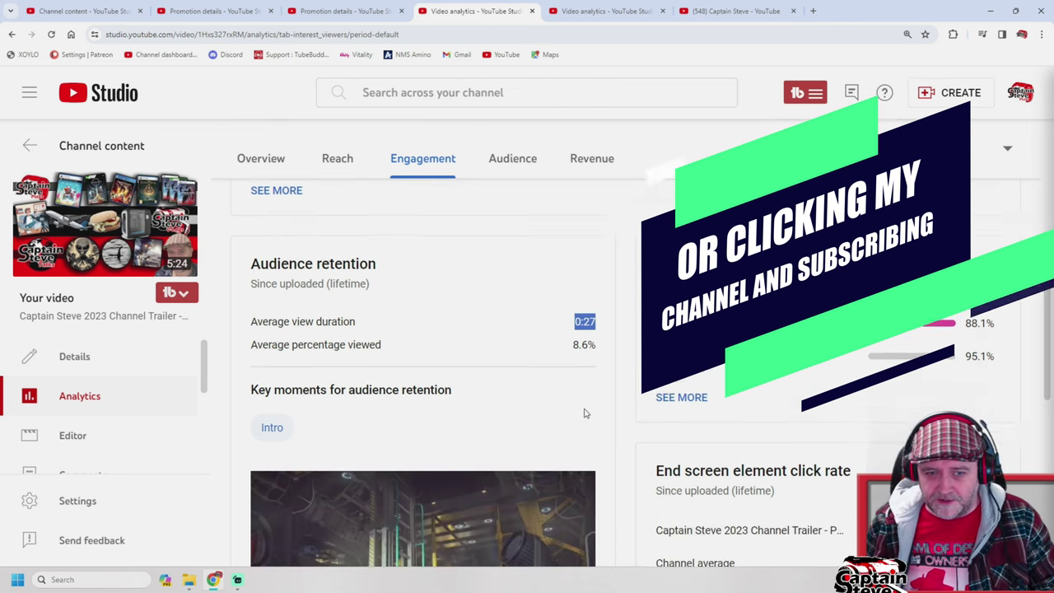
scroll(583, 413, down, 3)
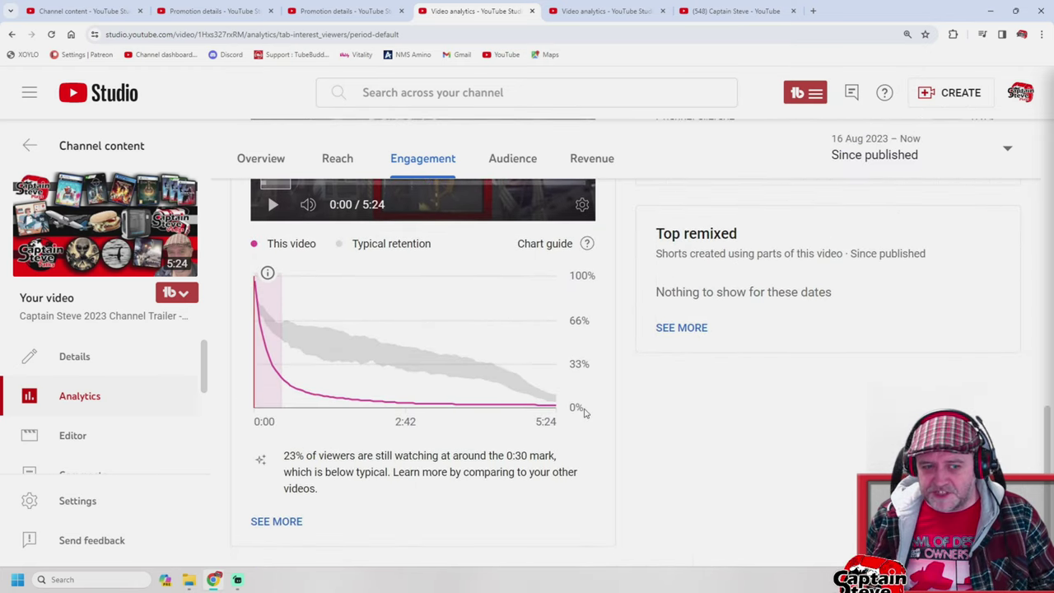
scroll(584, 413, up, 5)
scroll(584, 413, up, 10)
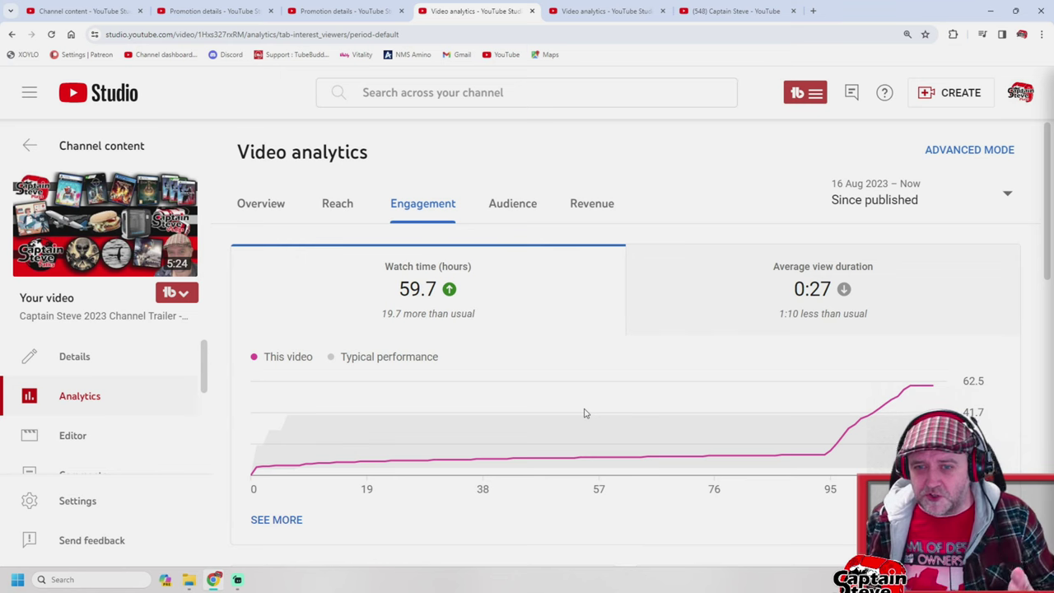
click(594, 201)
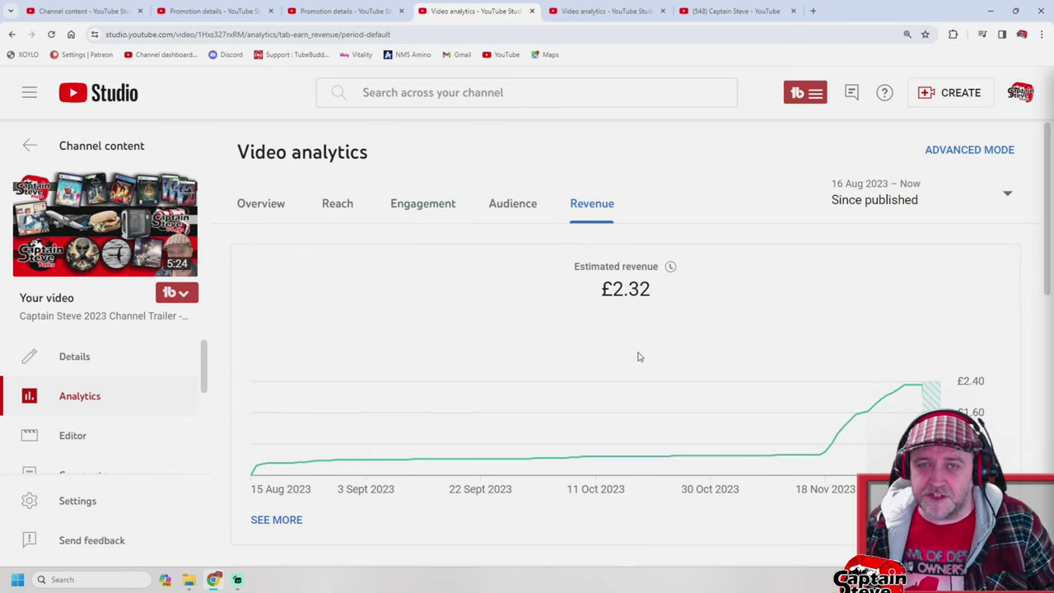
Switch to the Channel Recap 2023 video's analytics and show its £2.56 revenue
click(594, 15)
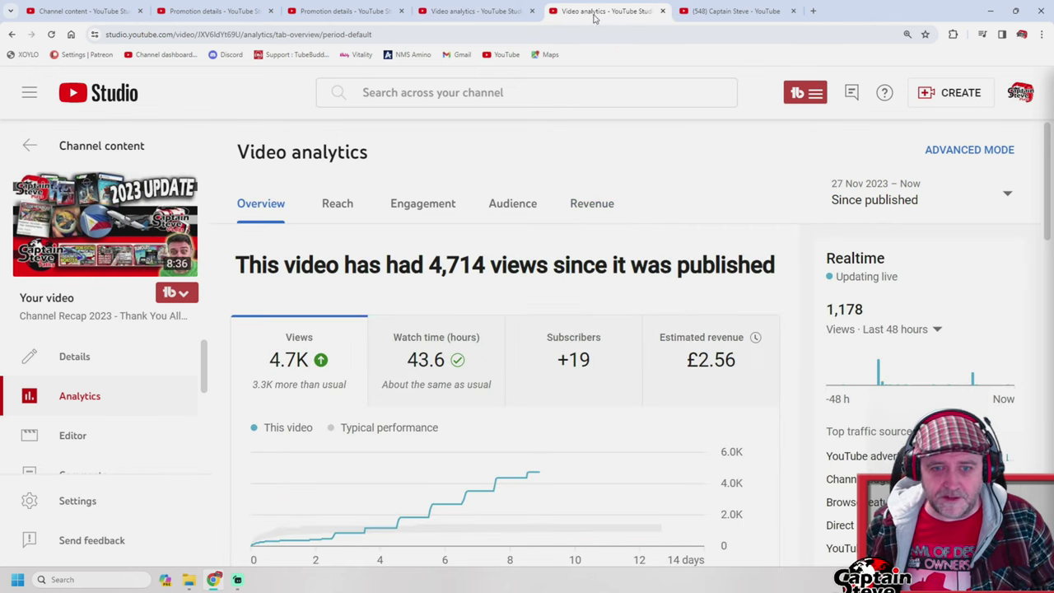
click(585, 202)
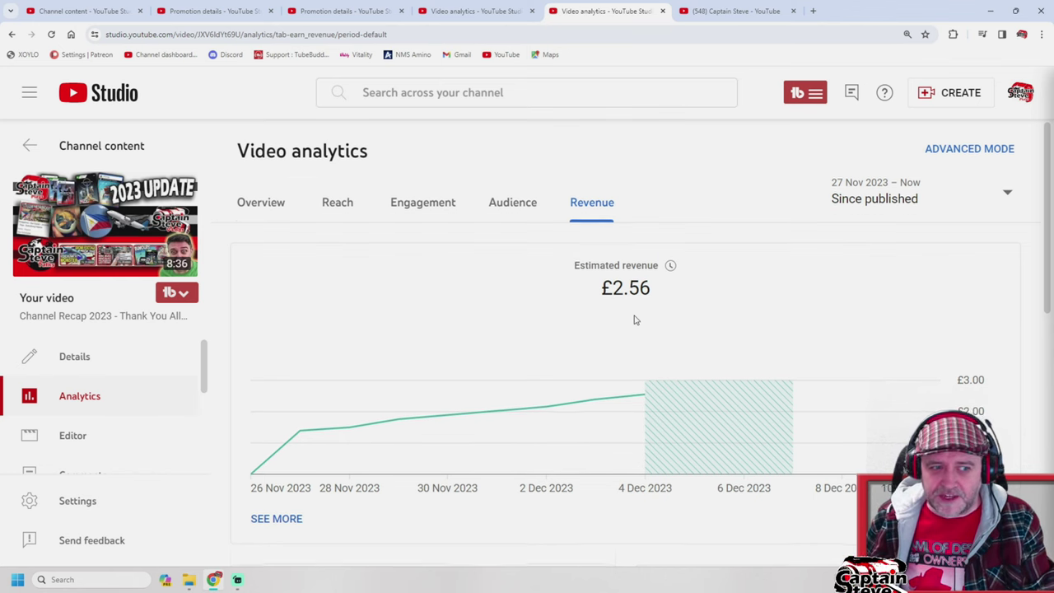
Scan the recap's revenue cards, then go back to the 'Philippines - Our Condo - Journey' playlist's videos
scroll(634, 319, down, 3)
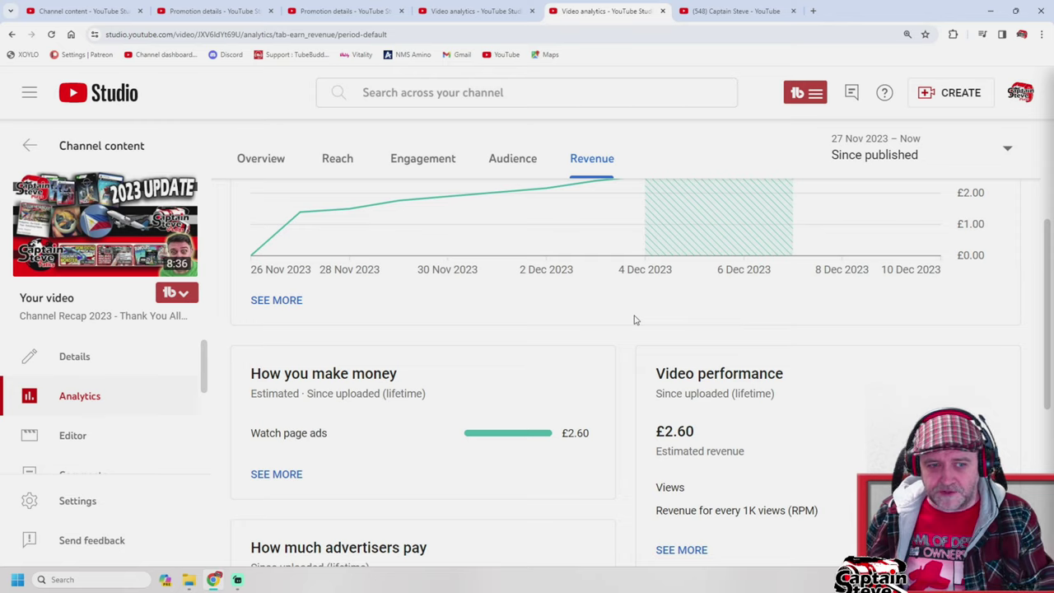
scroll(634, 319, down, 2)
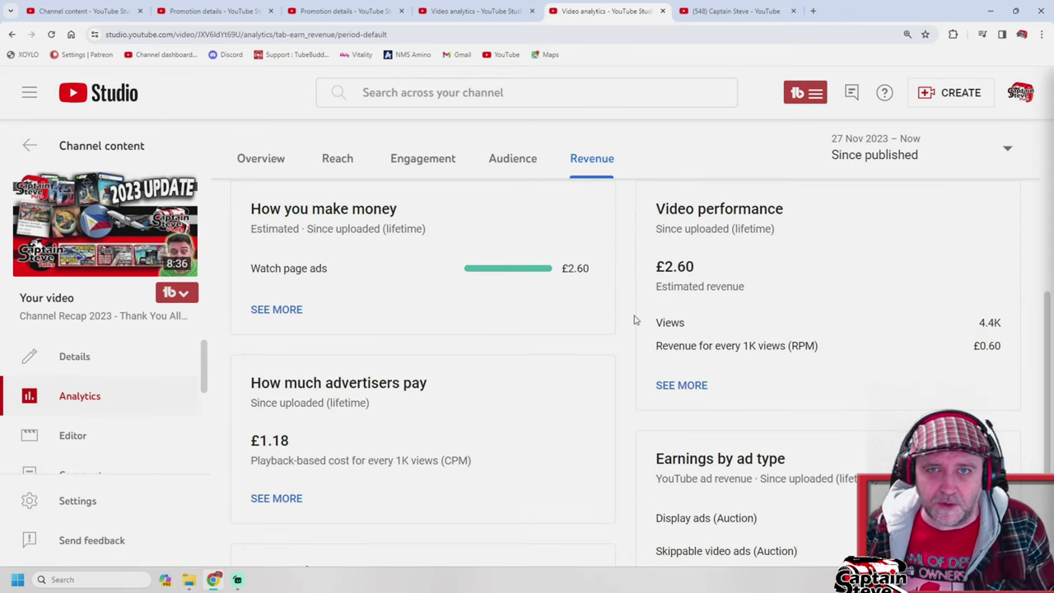
scroll(634, 319, up, 5)
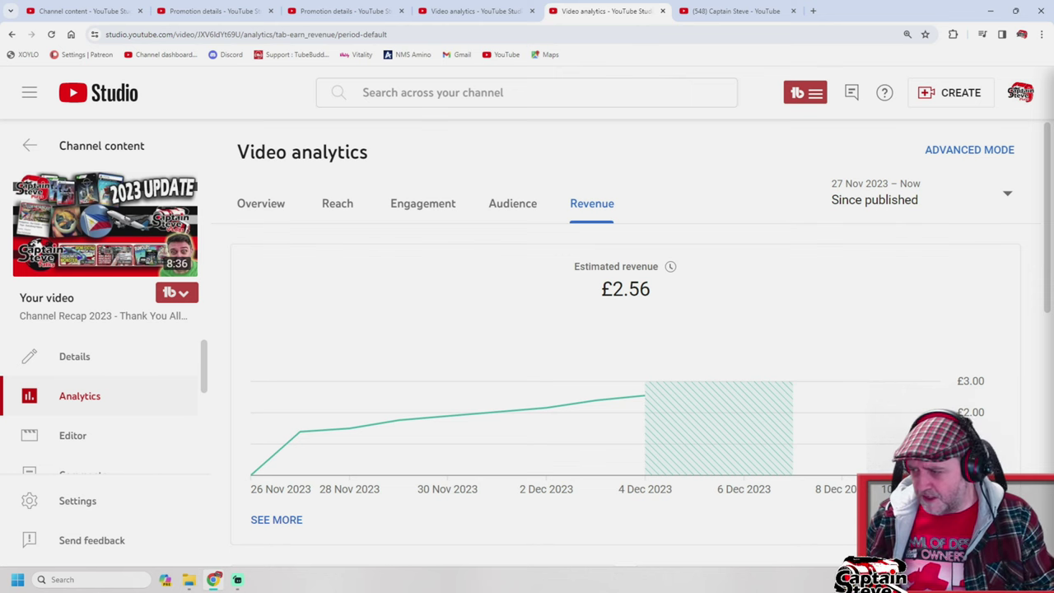
key(alt+Left)
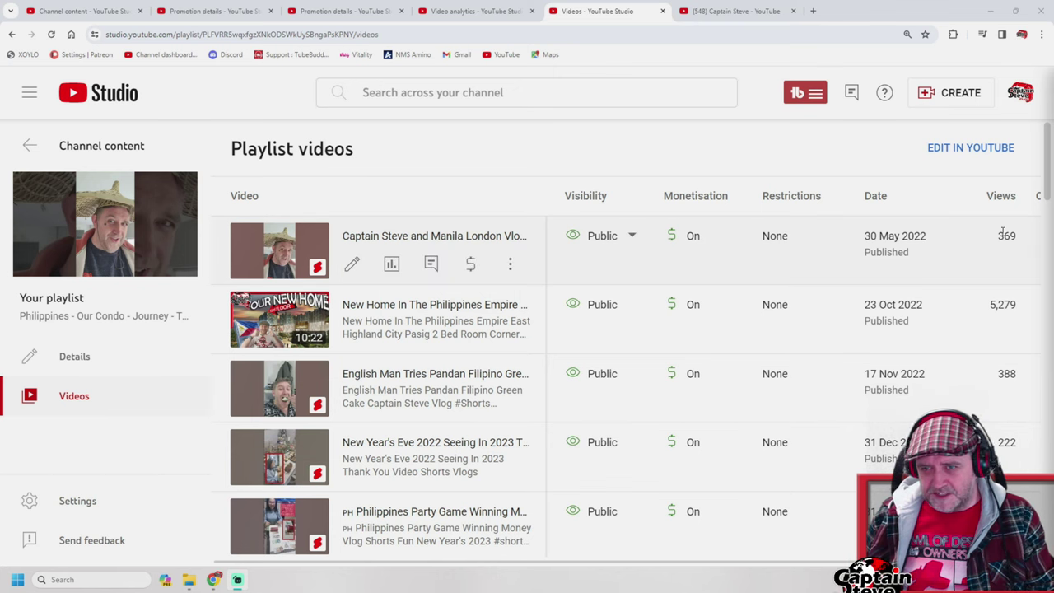
Check the playlist's Views column, highlighting the second video's 5,279 views and Philippines Adventure's 217
scroll(1004, 235, down, 1)
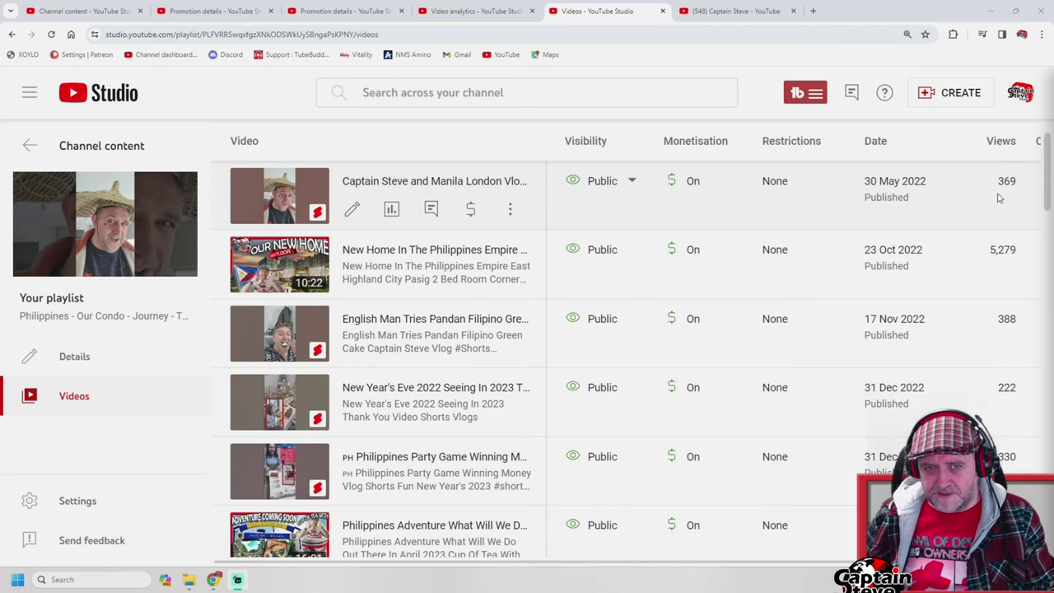
scroll(587, 228, up, 1)
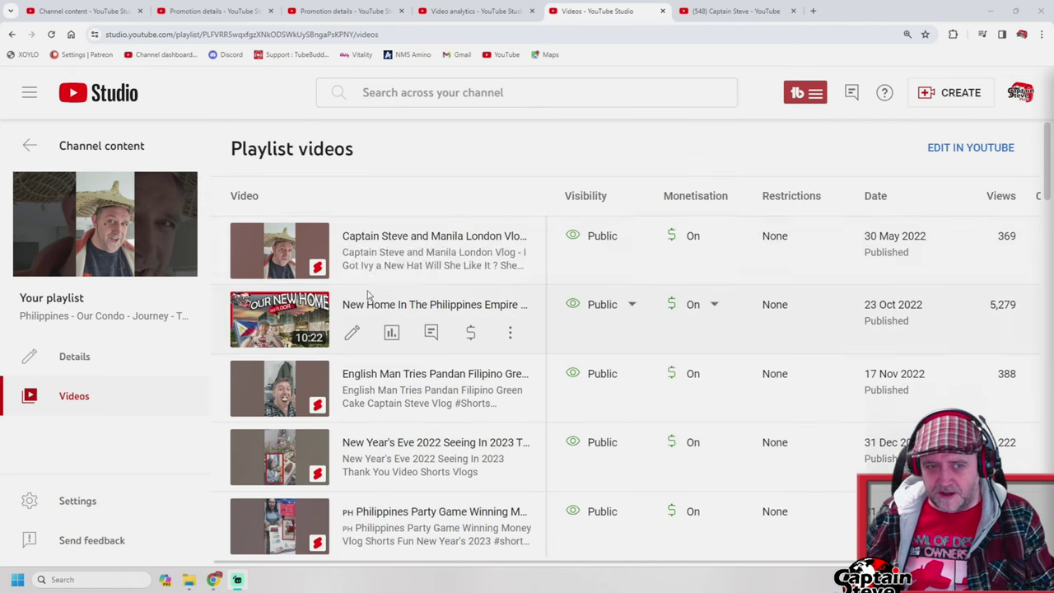
scroll(445, 249, down, 1)
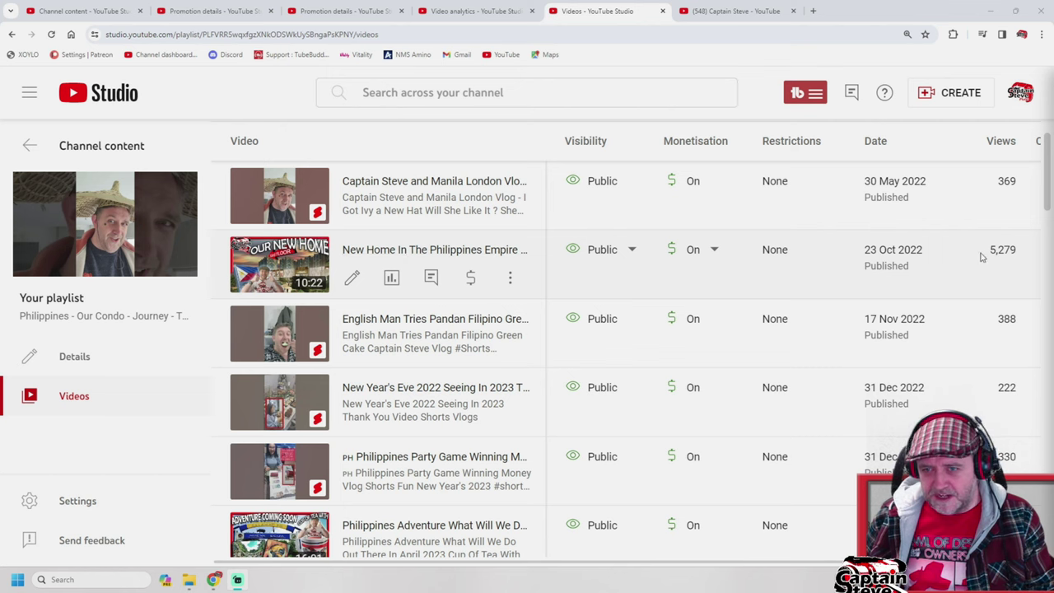
drag(991, 249, 1018, 257)
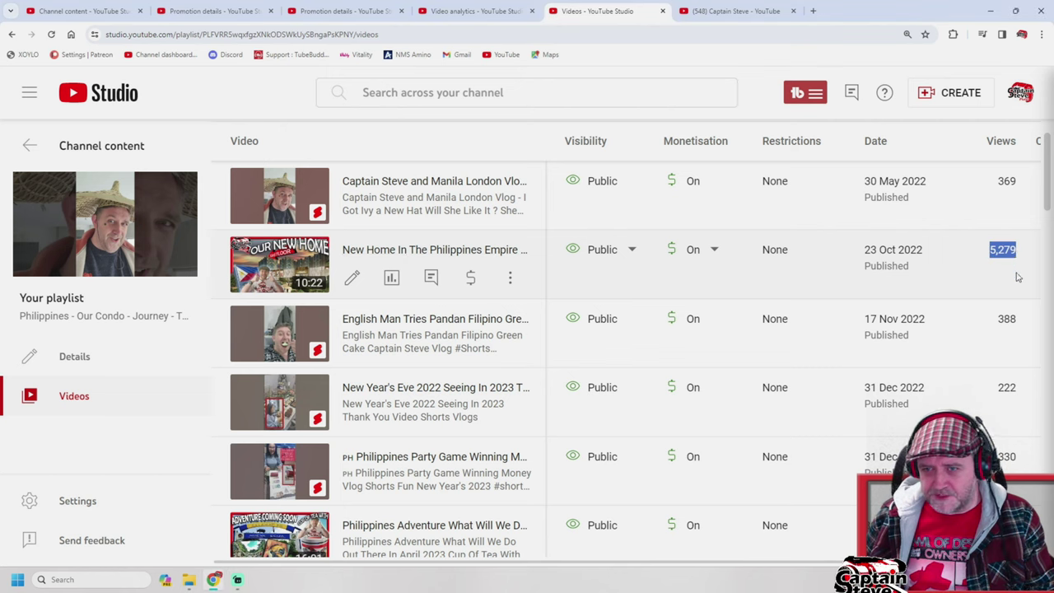
scroll(1004, 270, down, 1)
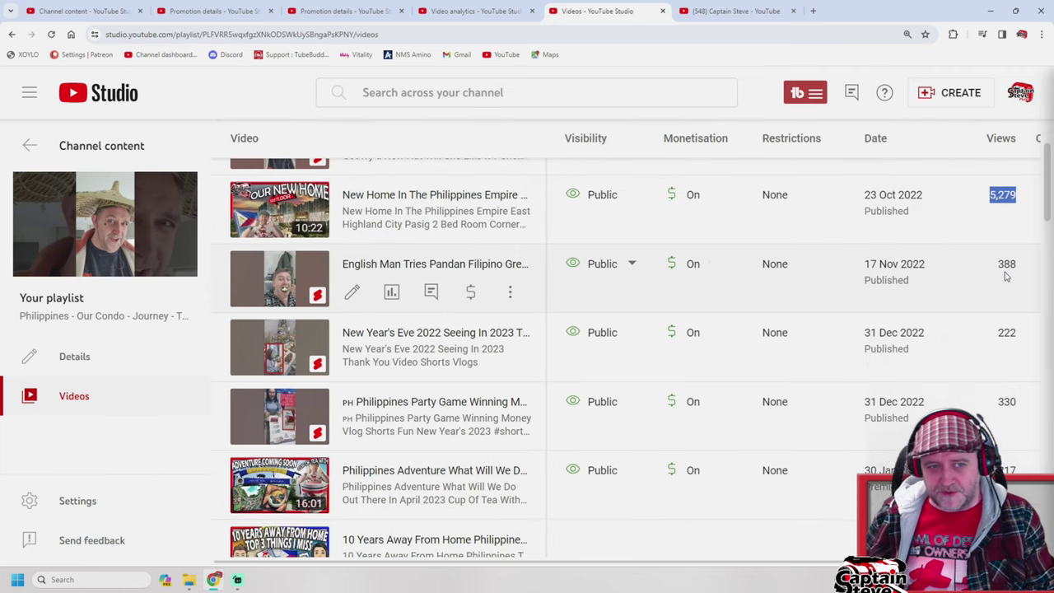
scroll(1011, 287, down, 1)
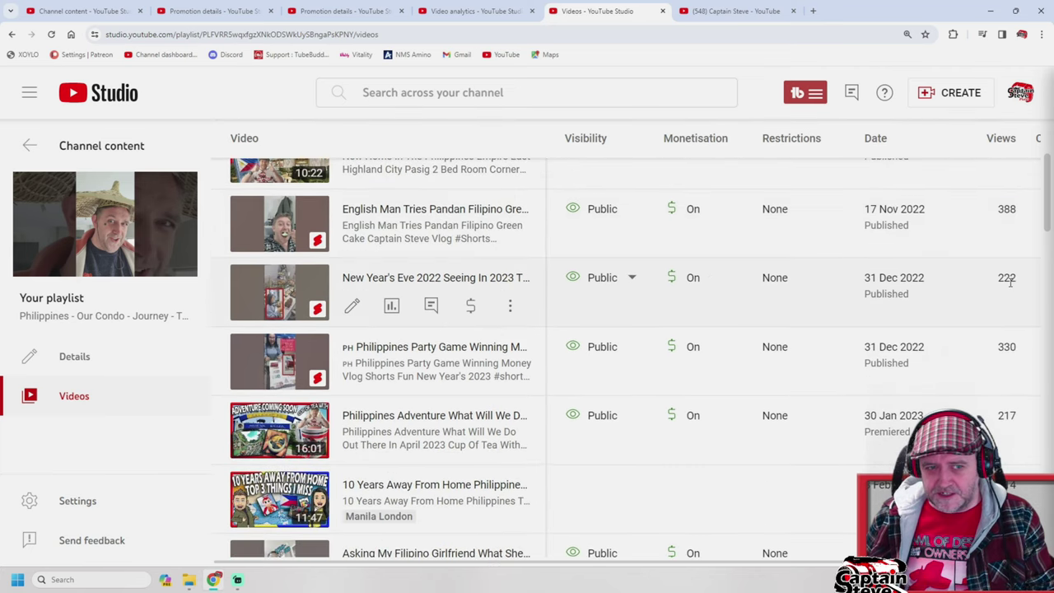
scroll(1009, 281, down, 2)
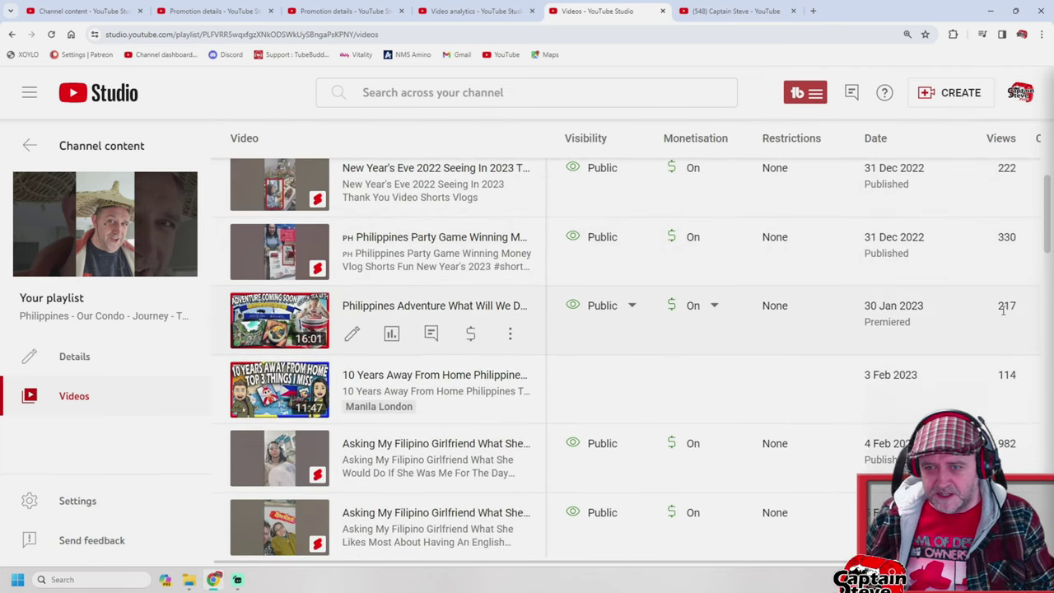
drag(997, 306, 1019, 307)
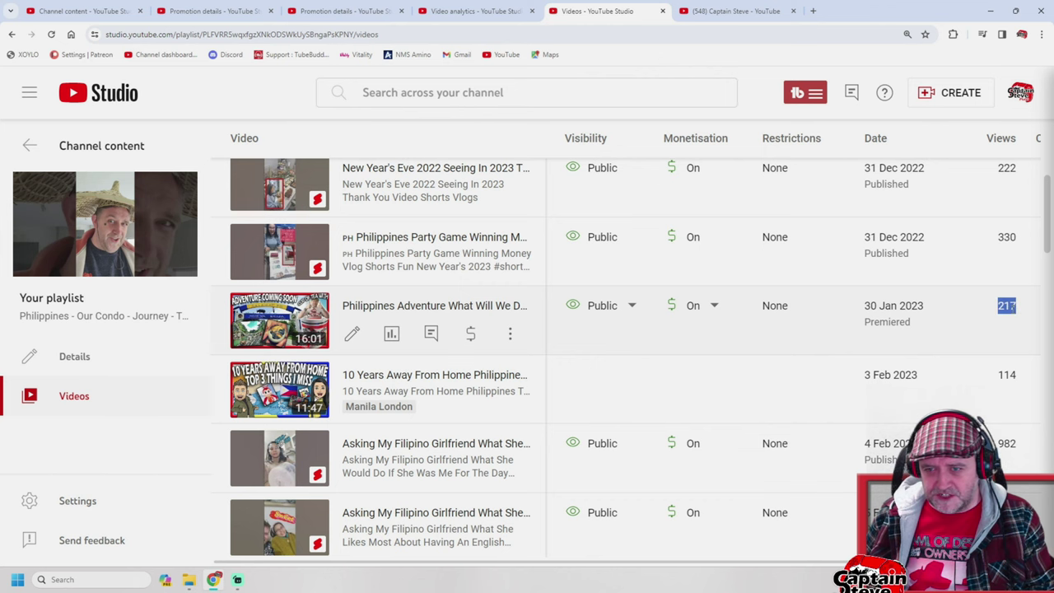
Scan the remaining videos' views, then switch to the channel's last-28-days Audience analytics
scroll(998, 395, down, 3)
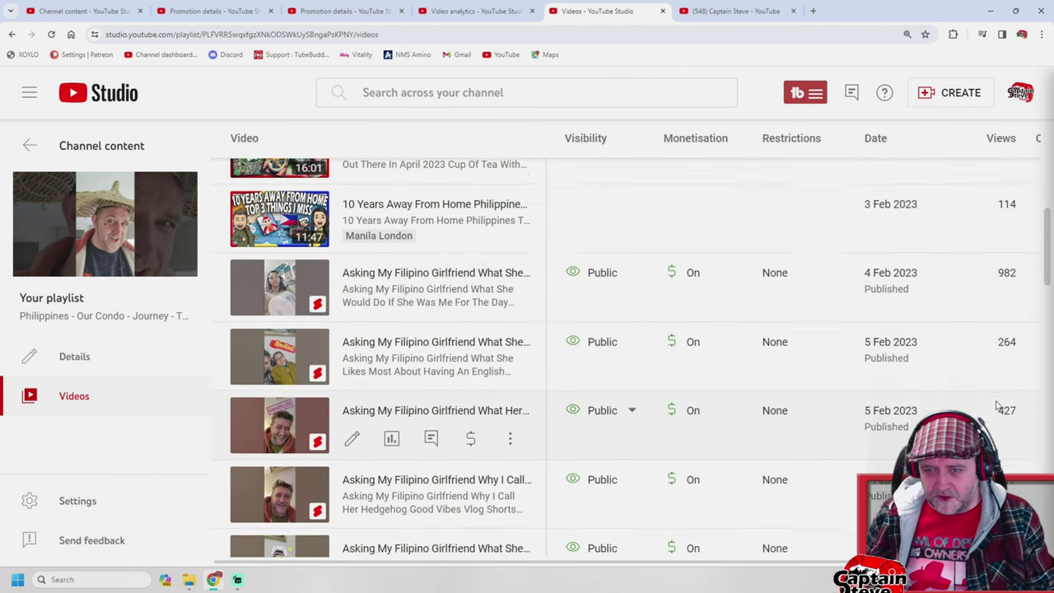
scroll(996, 405, down, 5)
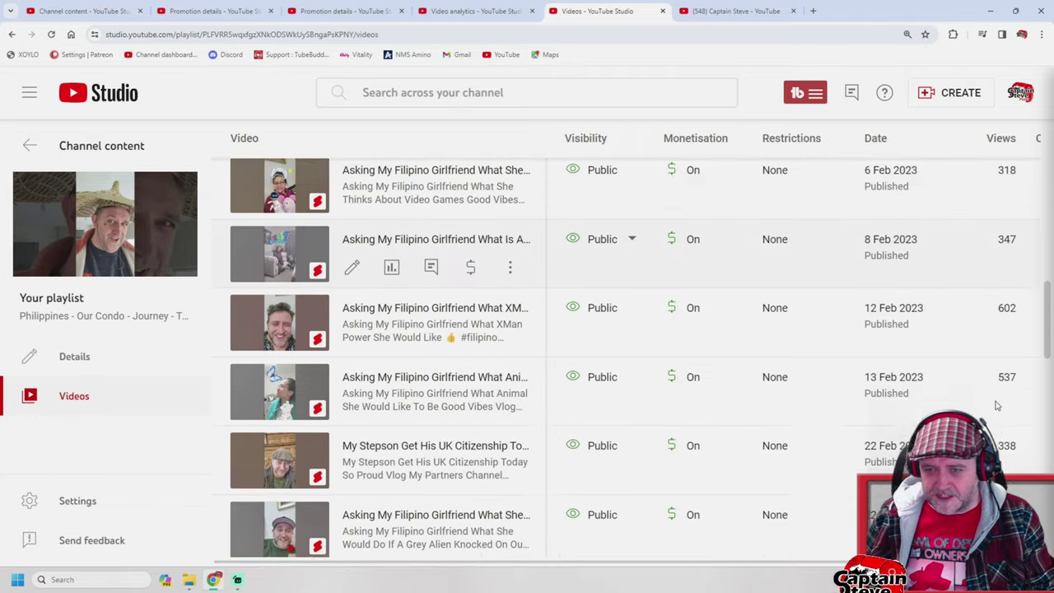
scroll(996, 405, down, 5)
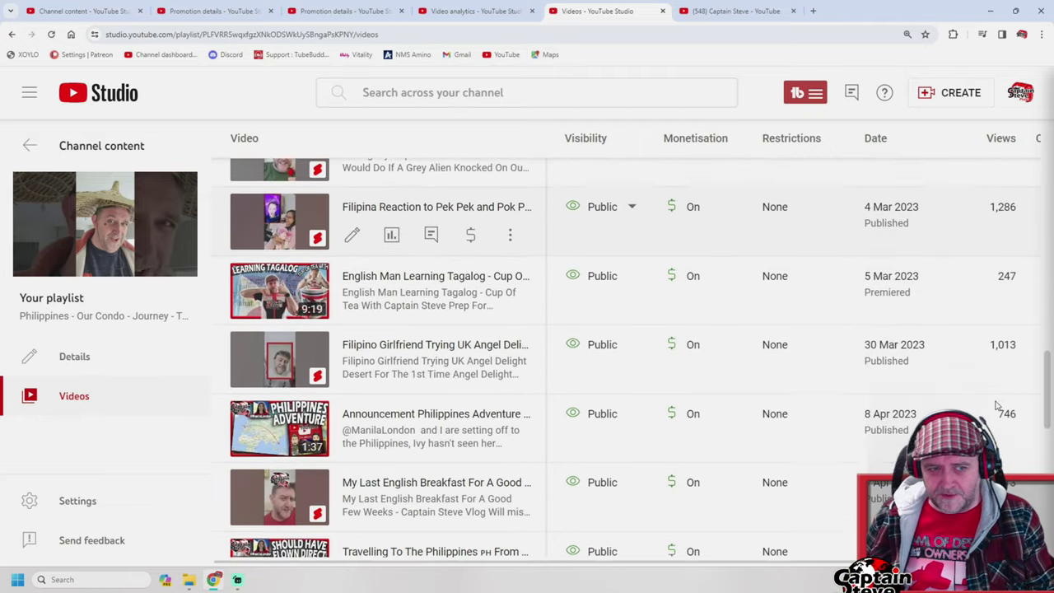
scroll(996, 405, down, 6)
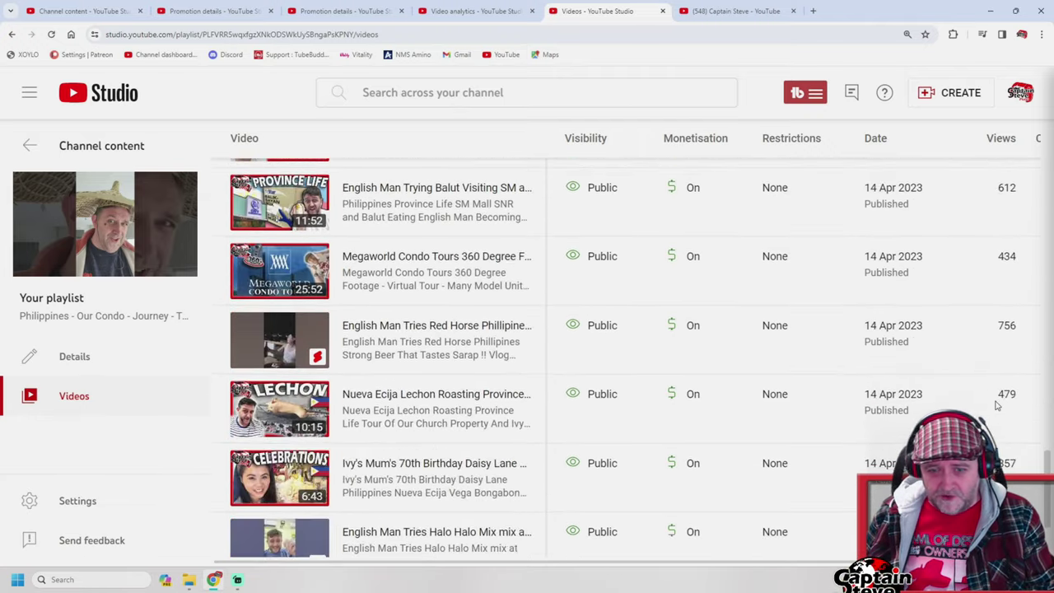
scroll(996, 405, down, 3)
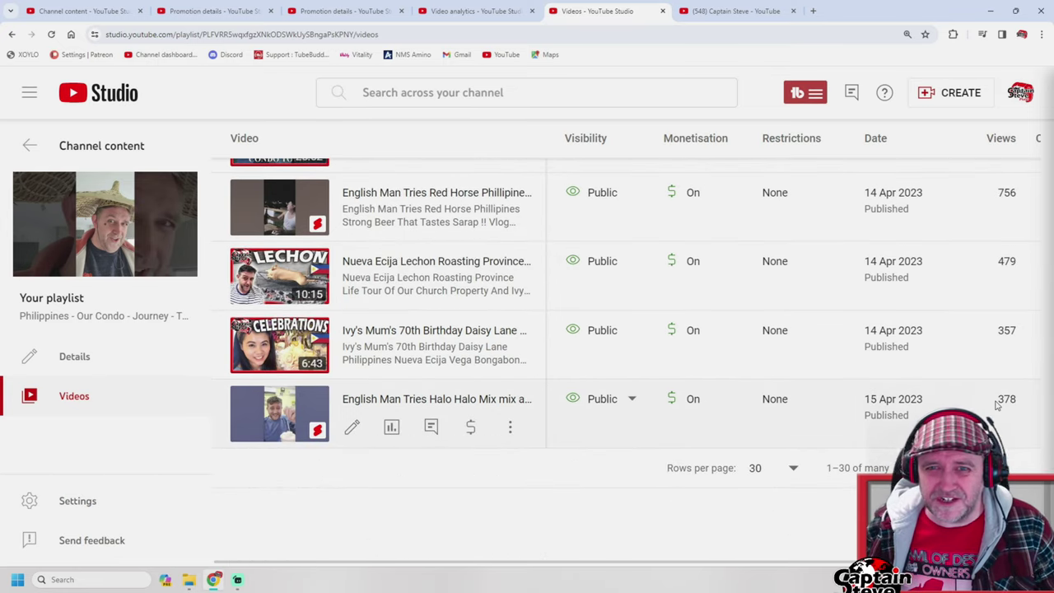
scroll(995, 403, up, 20)
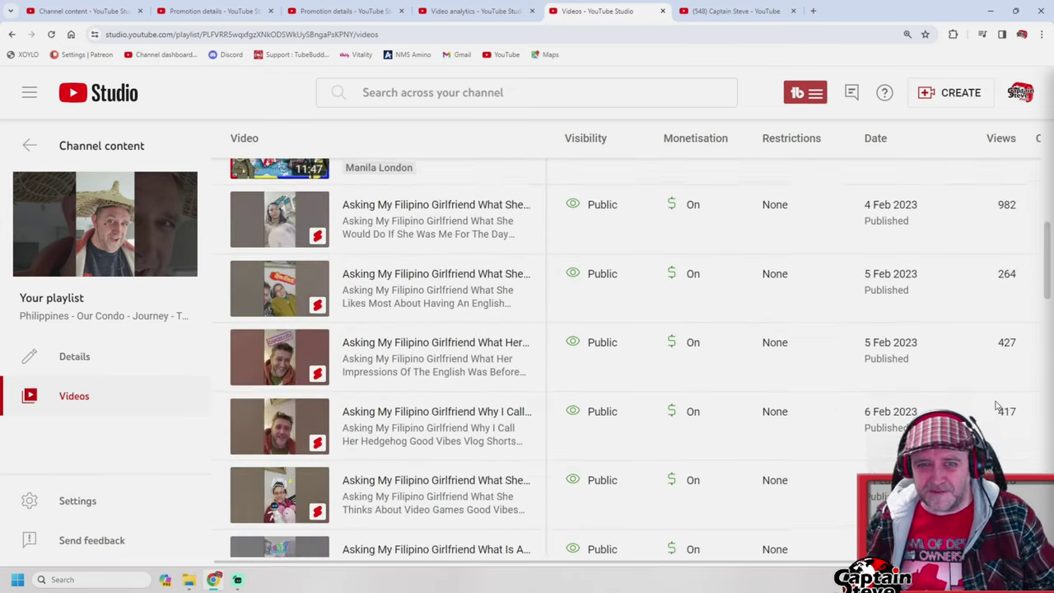
scroll(995, 405, up, 2)
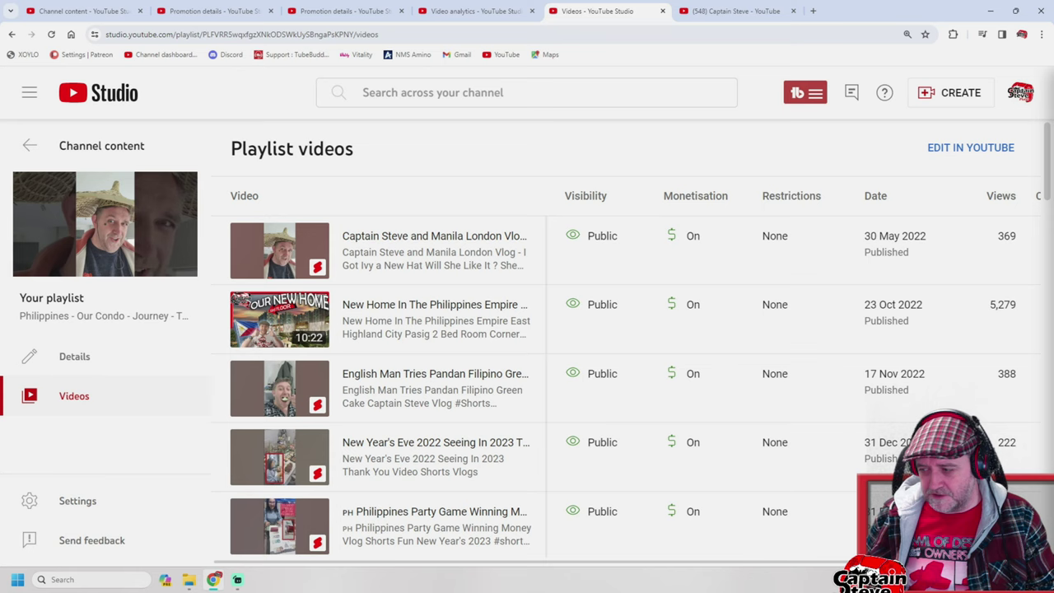
key(ctrl+1)
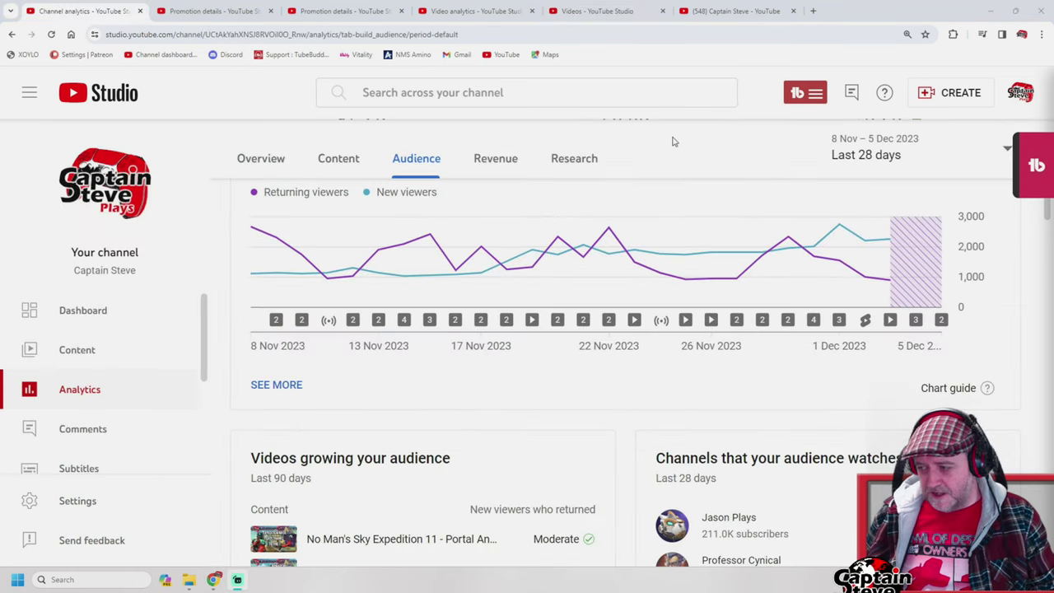
Find Top geographies and highlight the Philippines' 9.9% share, behind the US 38.5% and UK 14.3%
scroll(644, 196, down, 2)
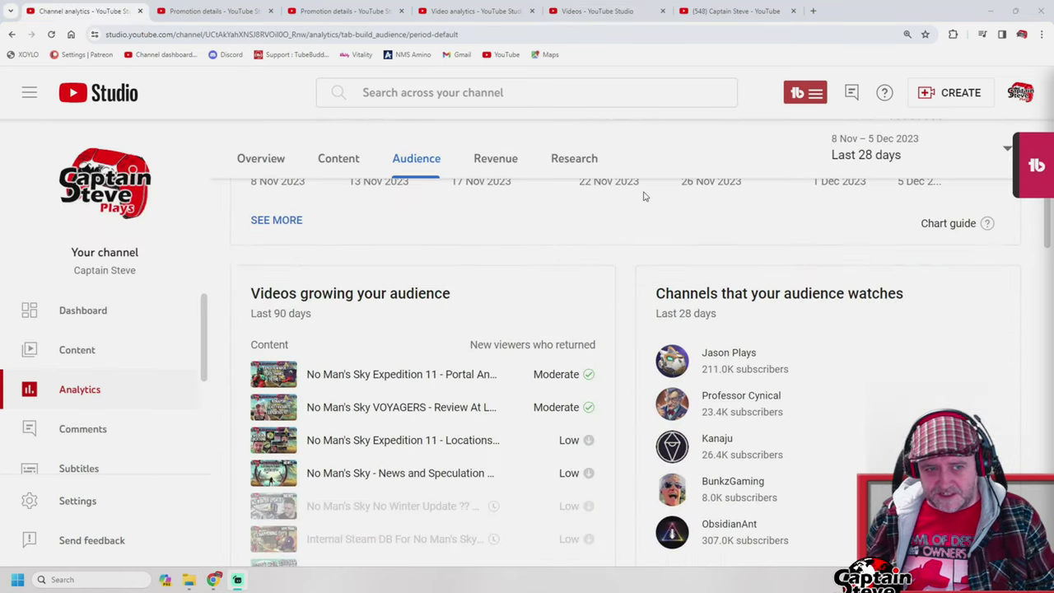
scroll(623, 239, down, 7)
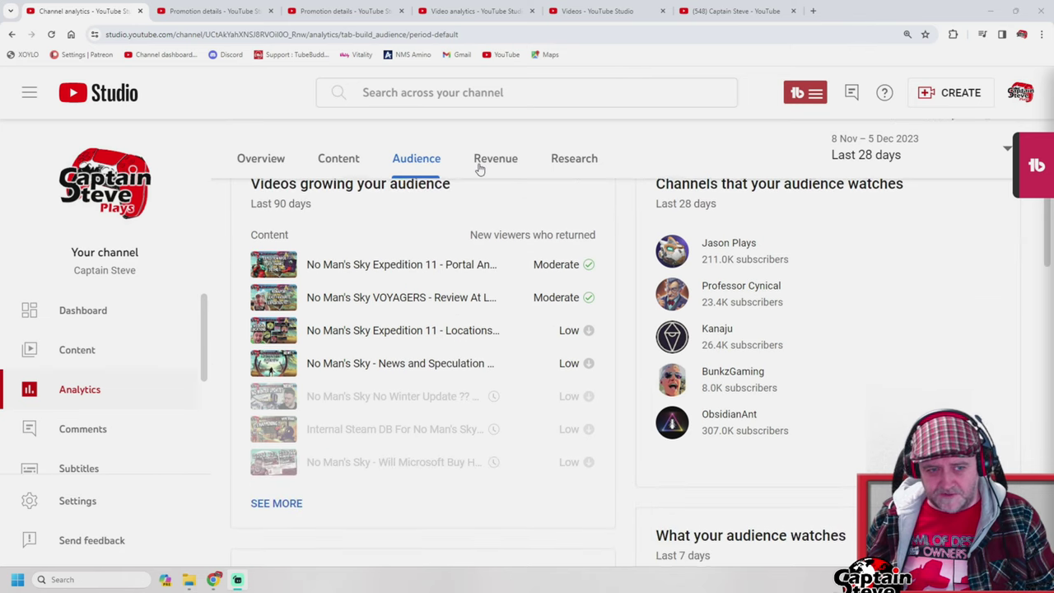
scroll(624, 239, down, 8)
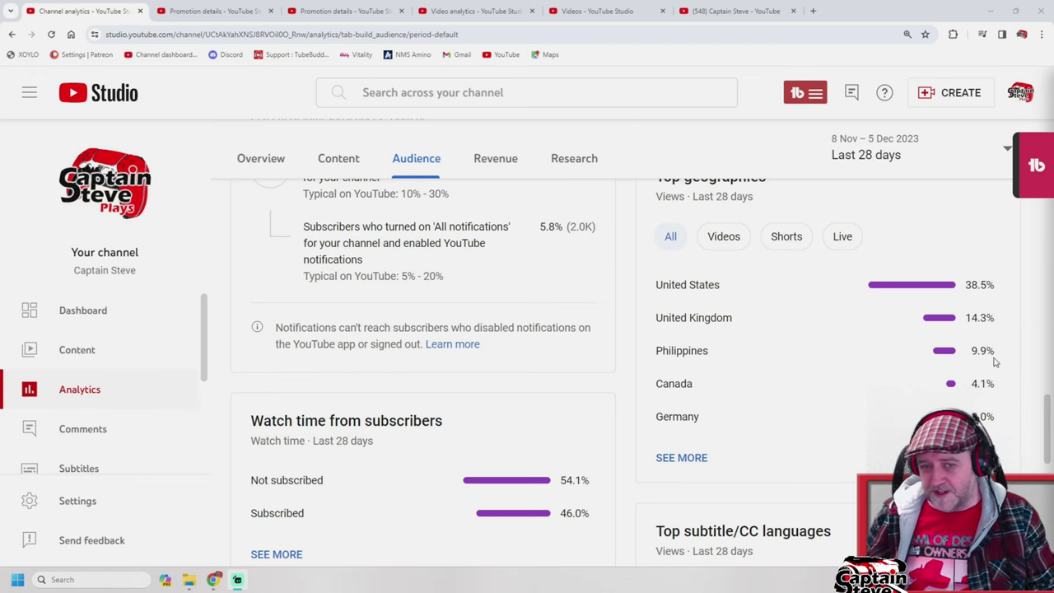
drag(999, 353, 972, 353)
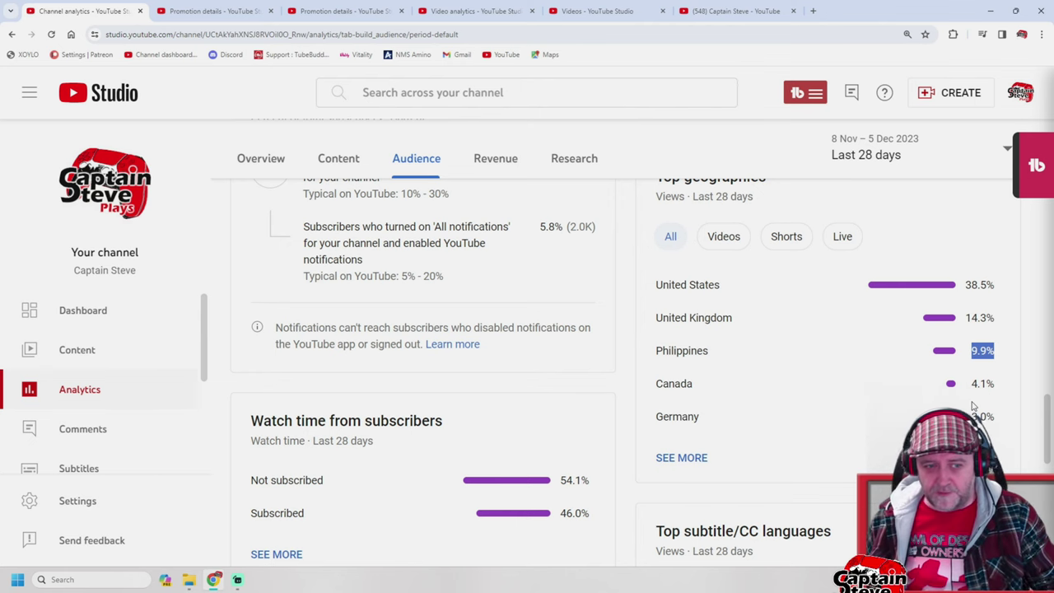
scroll(494, 416, down, 1)
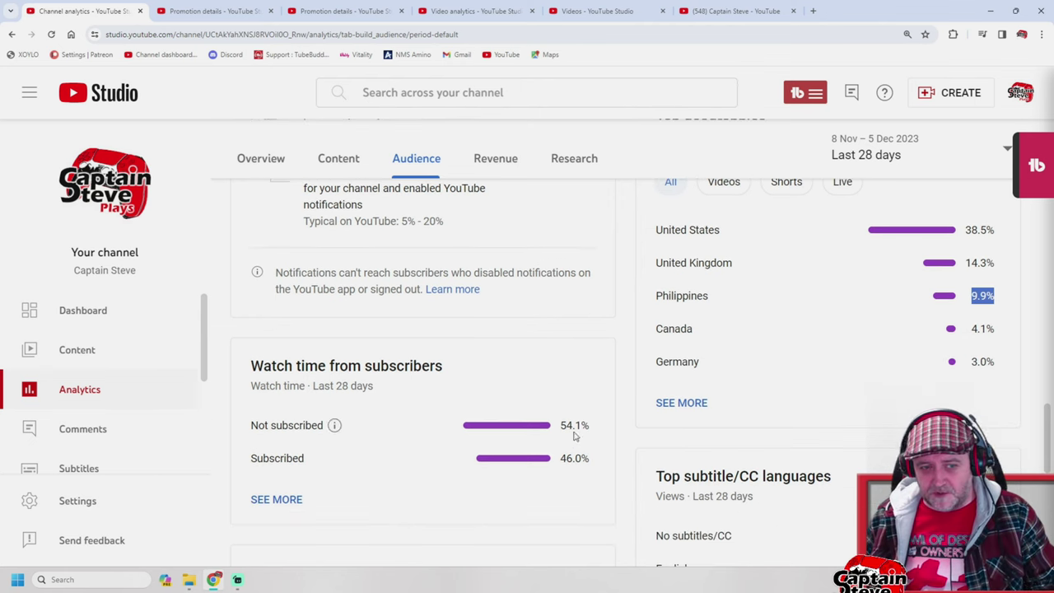
Highlight the 46.0% watch time from subscribers and the 11.9% share under Age and gender
drag(589, 463, 562, 463)
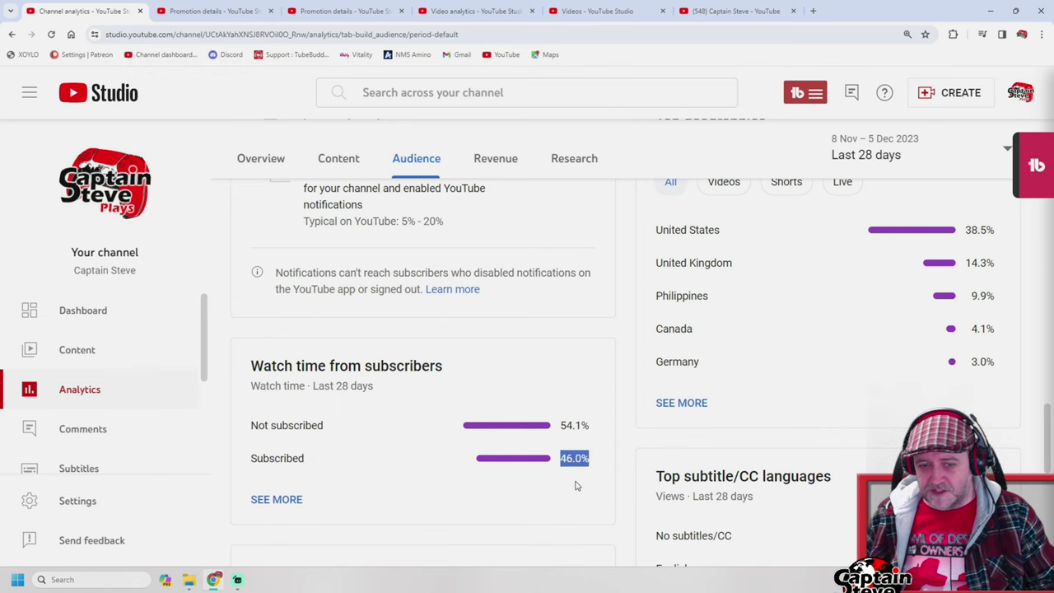
scroll(576, 486, down, 1)
scroll(576, 486, down, 1)
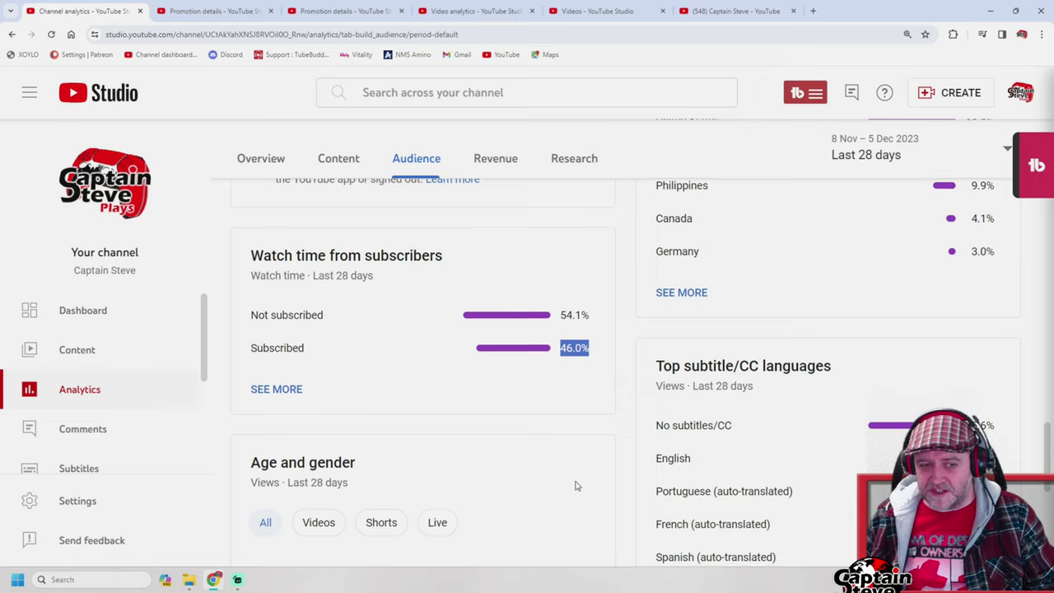
scroll(577, 486, down, 3)
scroll(576, 485, down, 1)
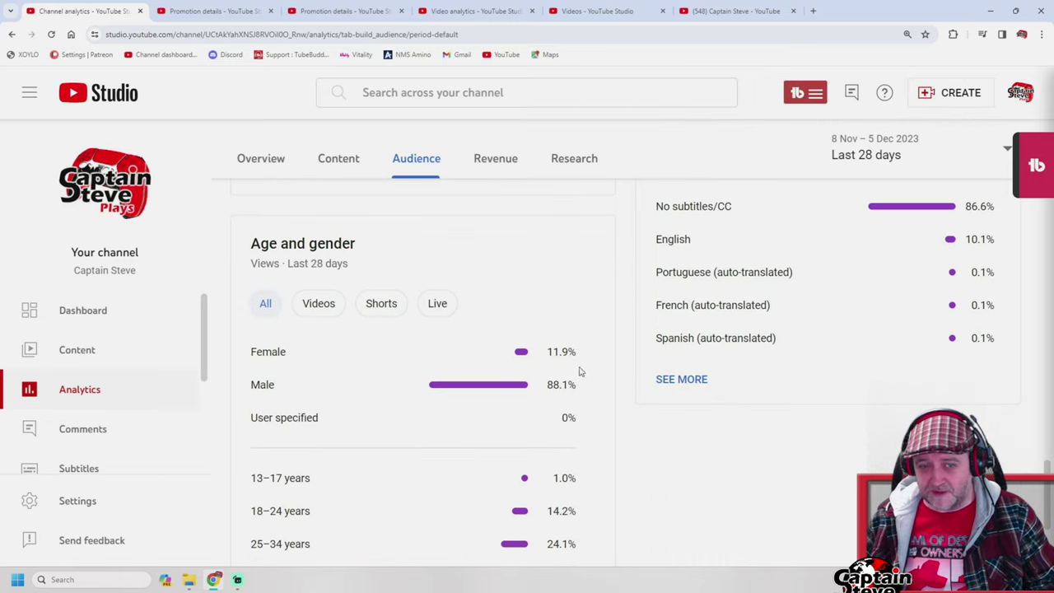
drag(579, 353, 547, 352)
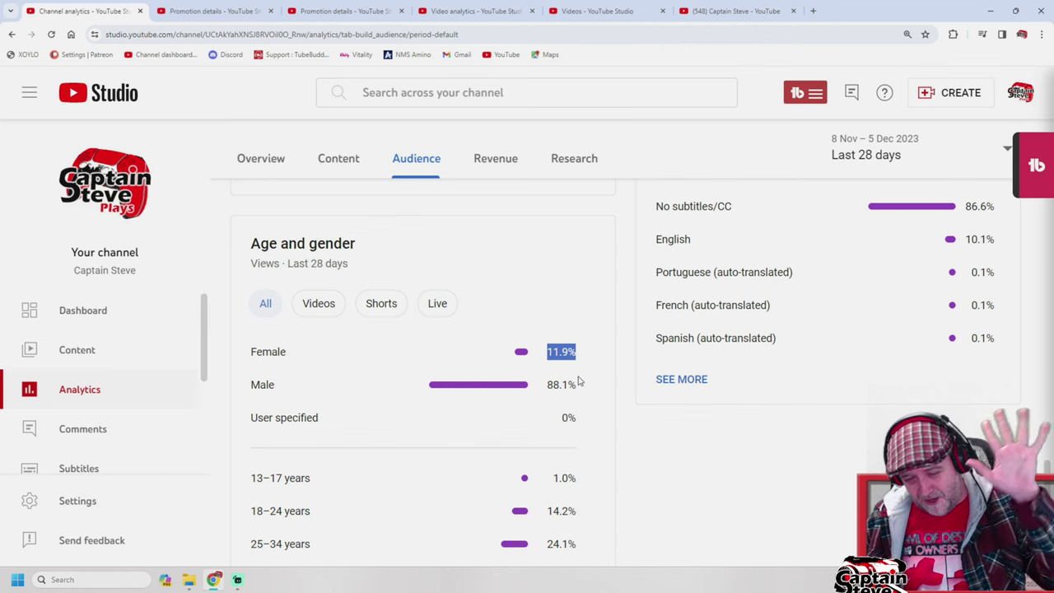
Highlight the age-range shares, from 1.0% for 13–17 through the 18–24 and 25–54 groups
scroll(579, 381, down, 1)
scroll(579, 380, down, 2)
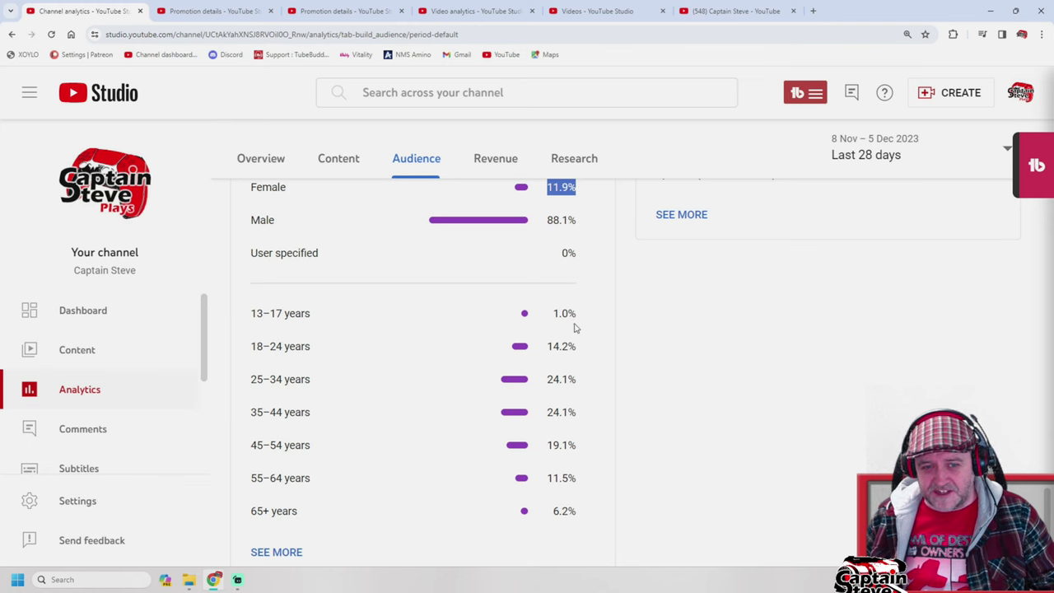
drag(577, 315, 550, 319)
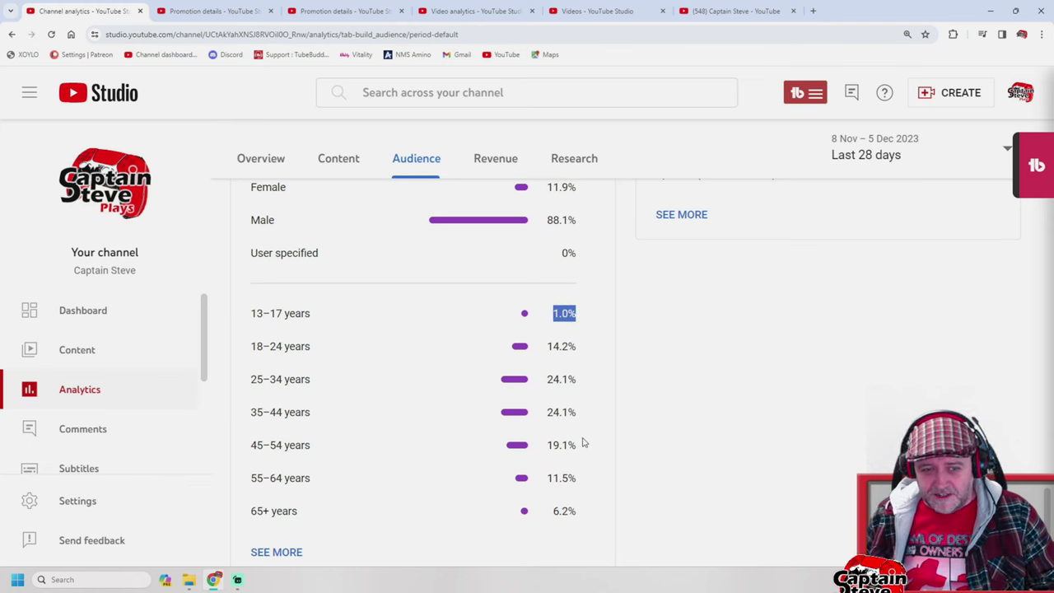
drag(582, 449, 238, 386)
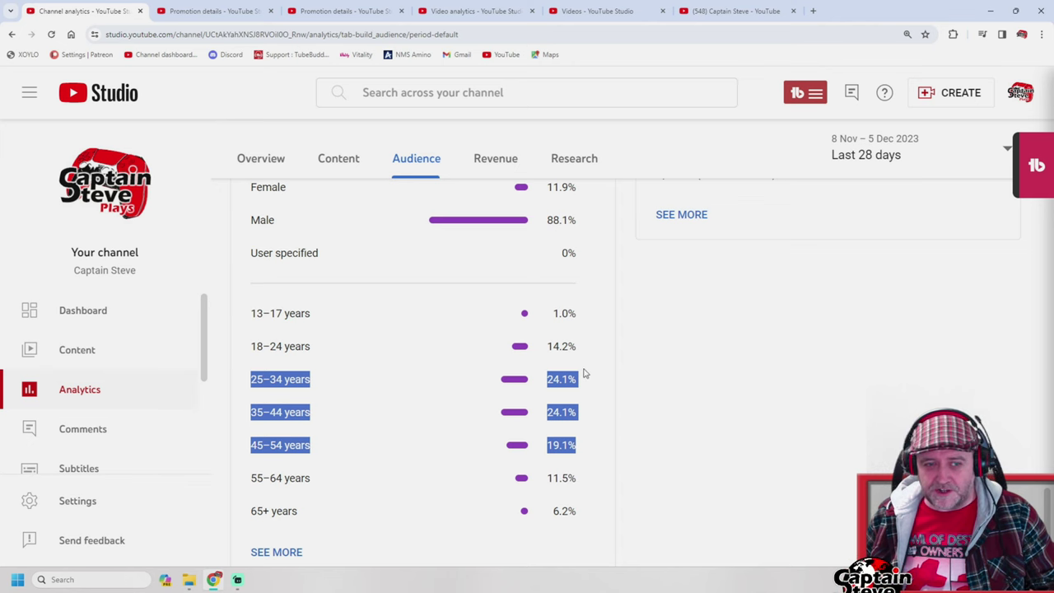
drag(580, 349, 233, 308)
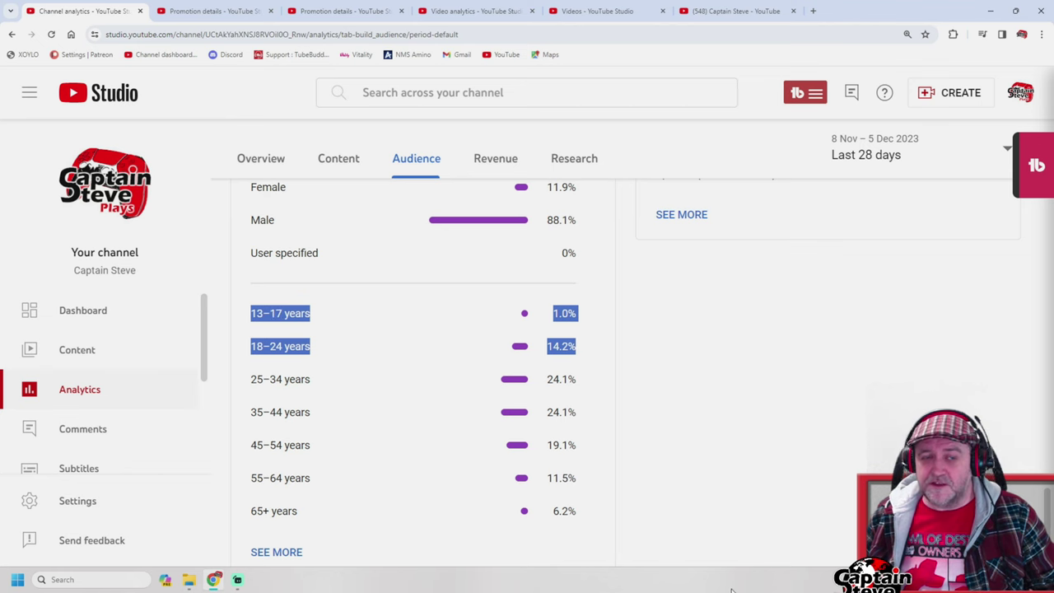
scroll(716, 489, down, 1)
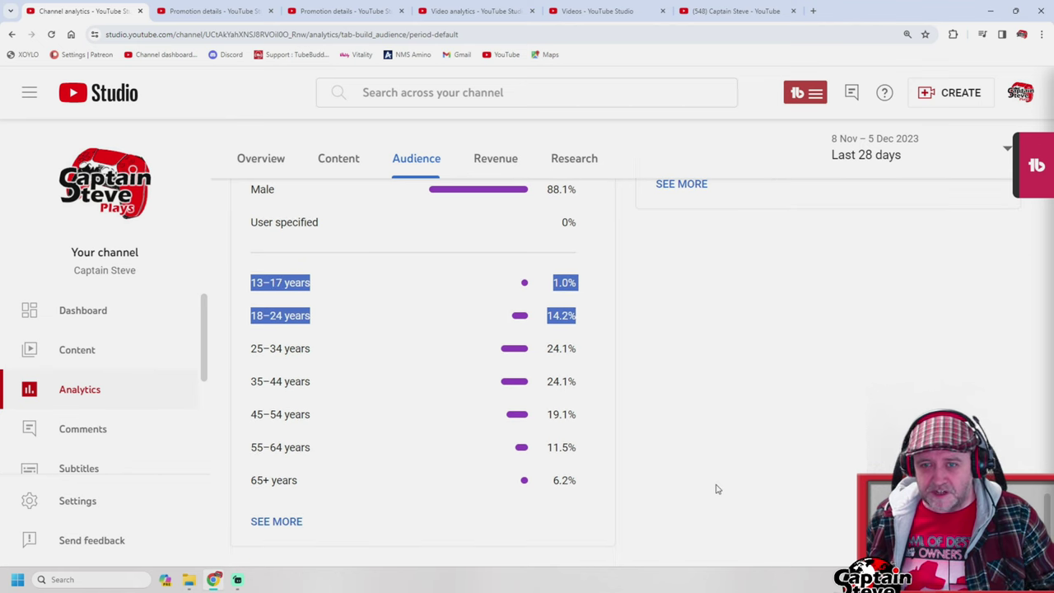
scroll(716, 489, up, 6)
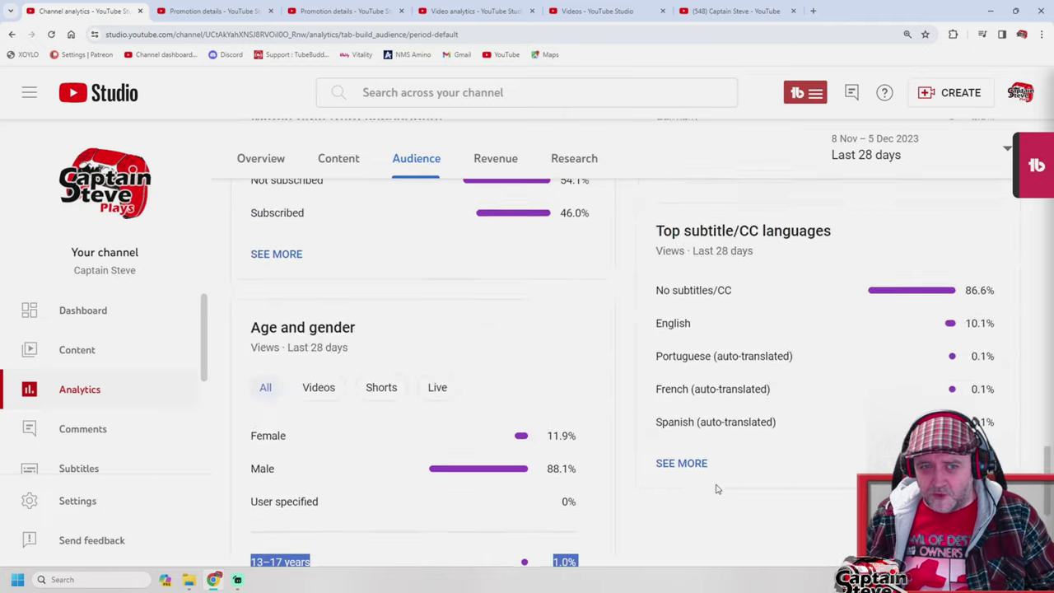
scroll(716, 489, up, 4)
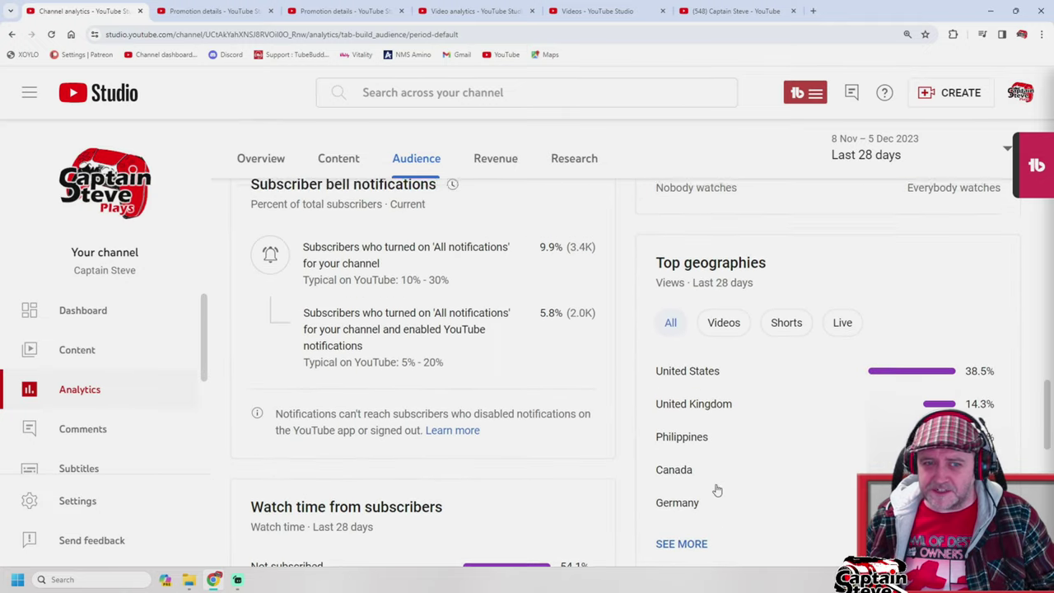
scroll(718, 489, up, 2)
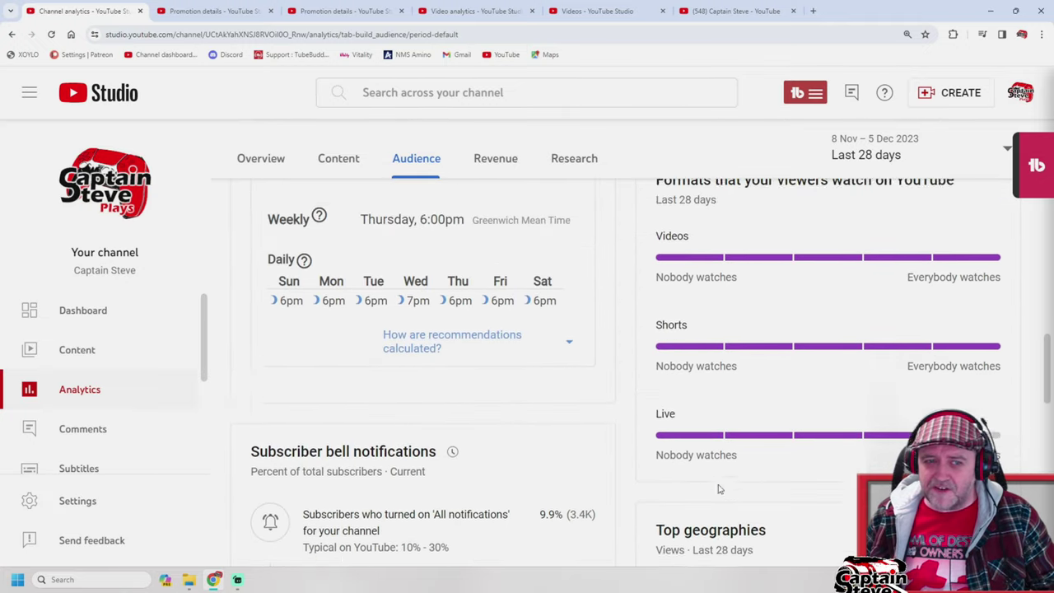